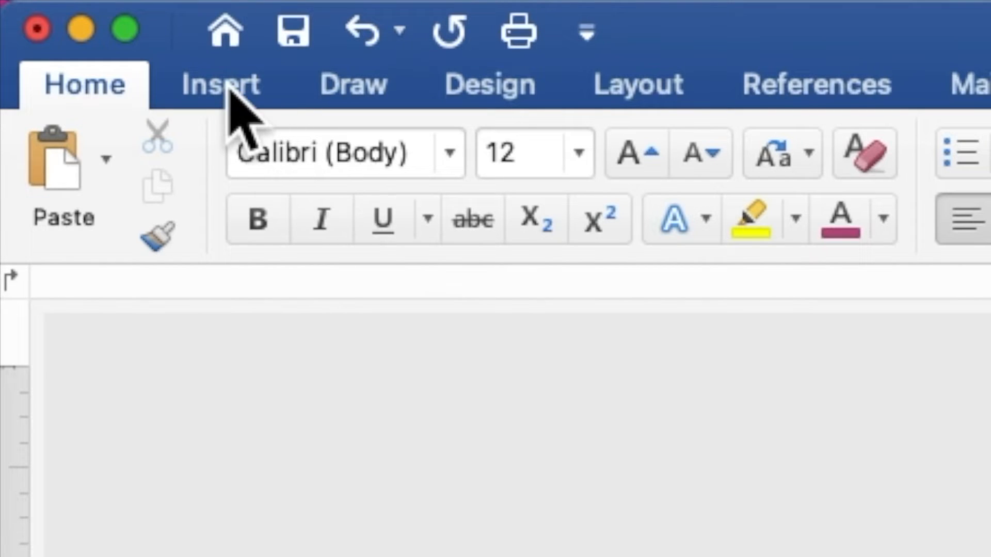
Insert 'RED BURGUNDY AND PINK ROSES BACKGROUND.jpg' from the Desktop wedding folder onto the page.
left_click(230, 89)
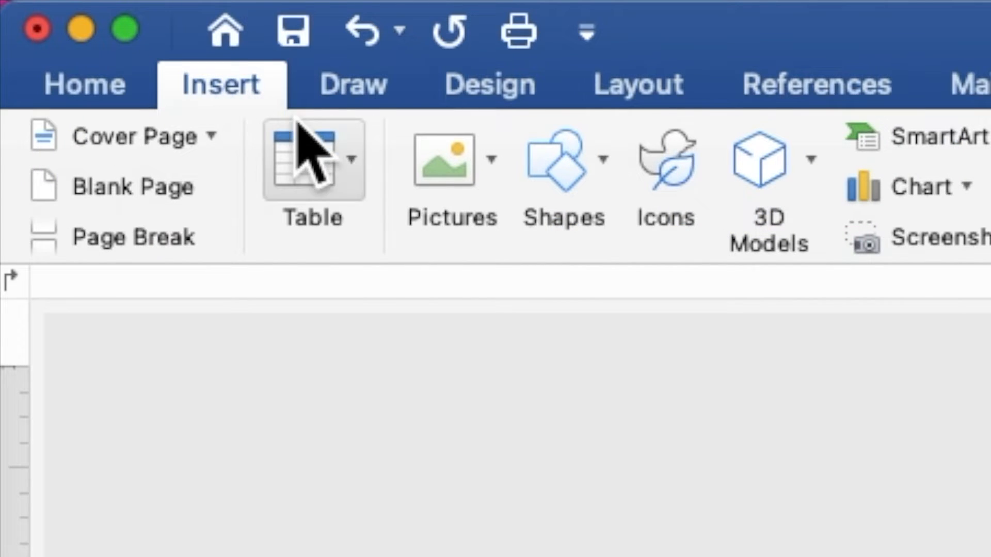
left_click(436, 168)
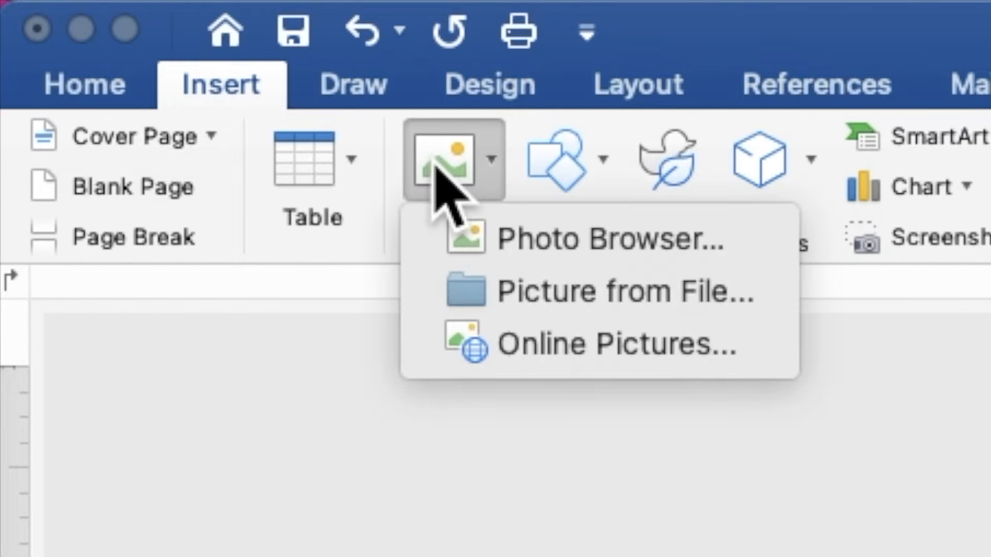
left_click(511, 290)
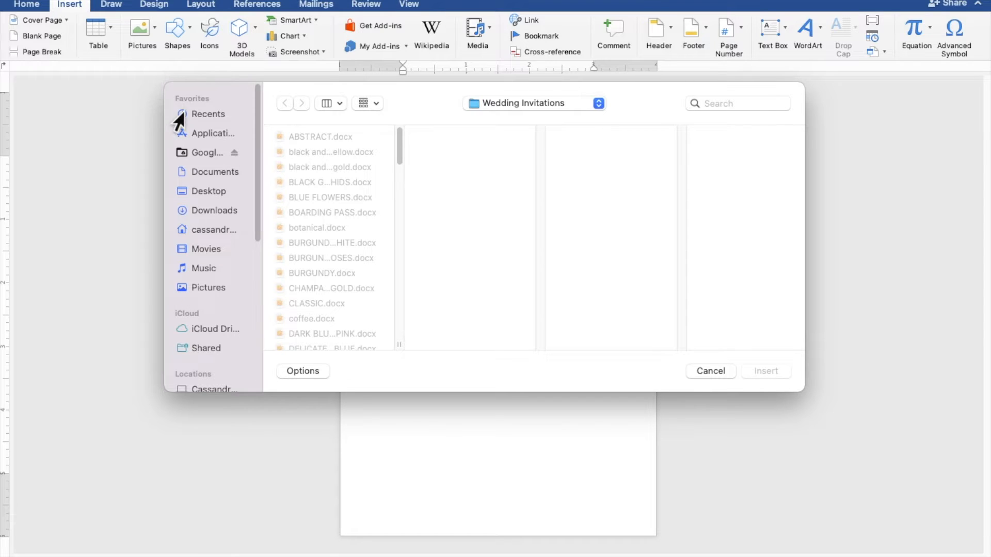
left_click(205, 191)
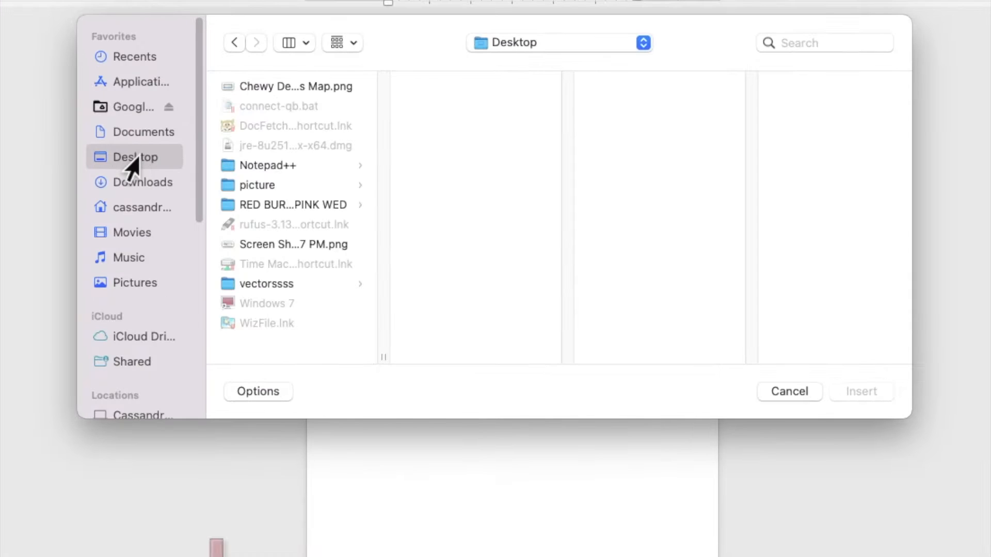
left_click(254, 204)
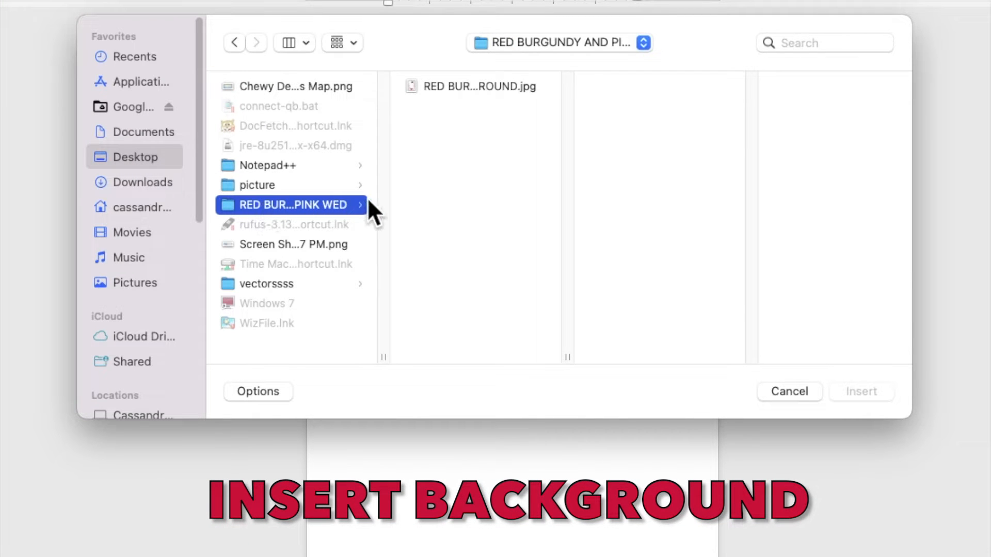
left_click(469, 88)
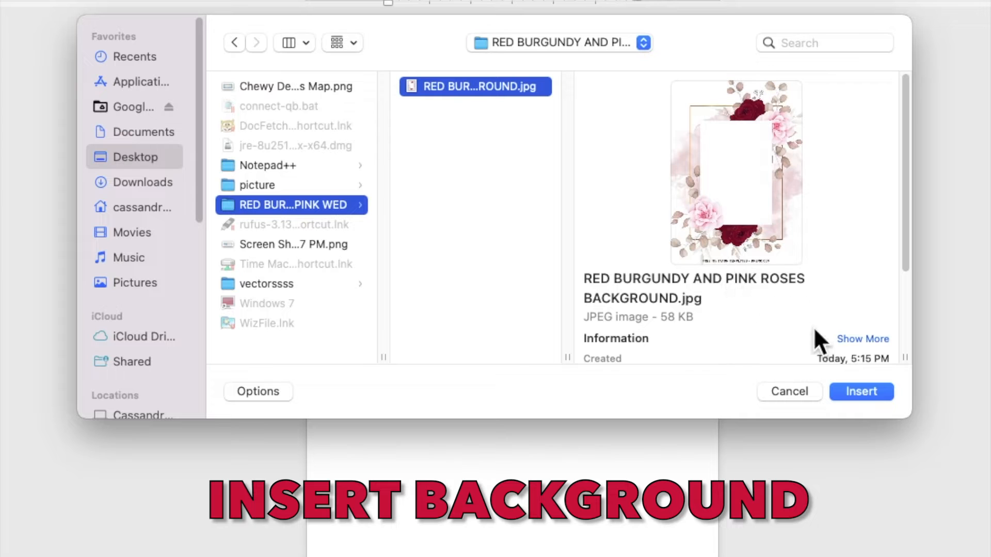
left_click(852, 391)
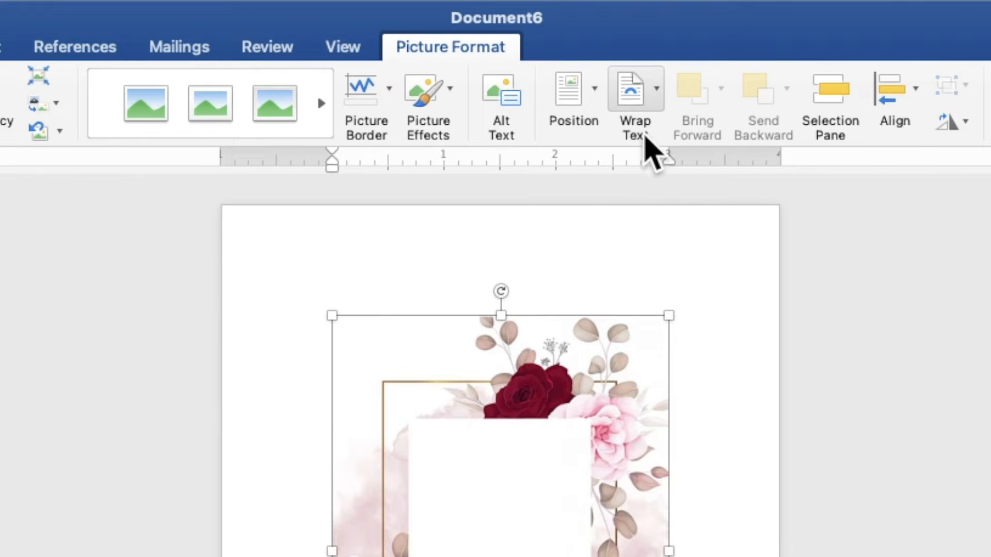
Wrap the roses picture behind text and stretch it from the top-left corner to 7.25" by 5.17".
left_click(636, 105)
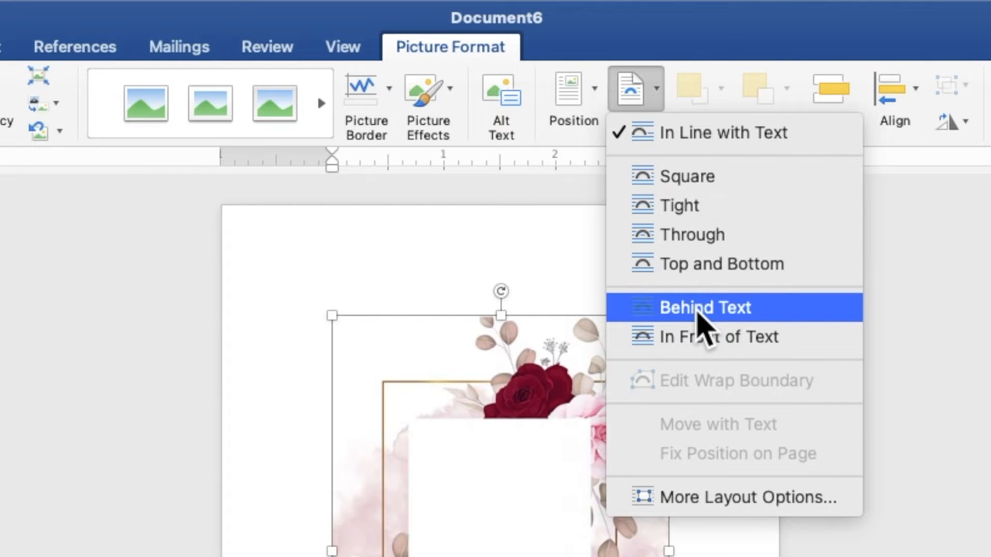
left_click(698, 310)
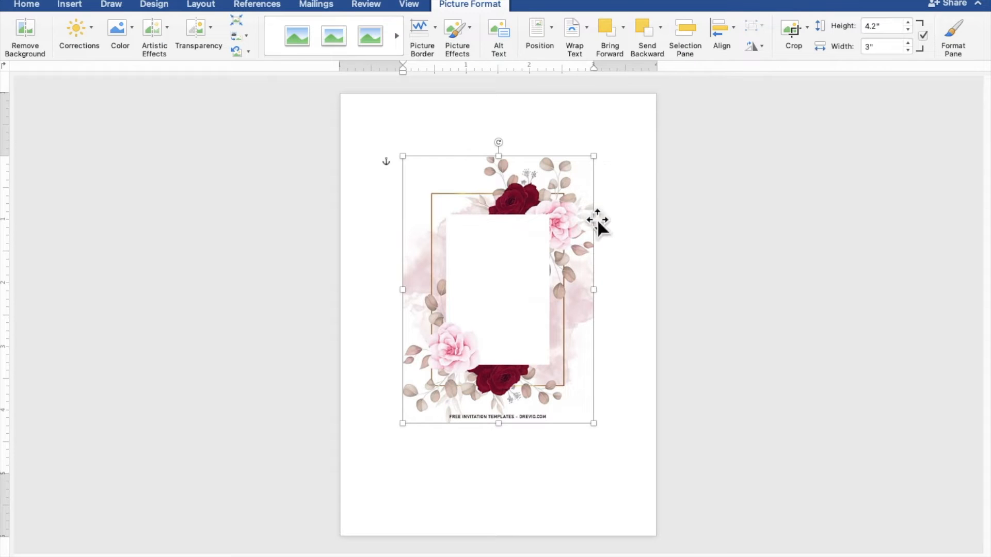
left_click_drag(578, 262, 515, 202)
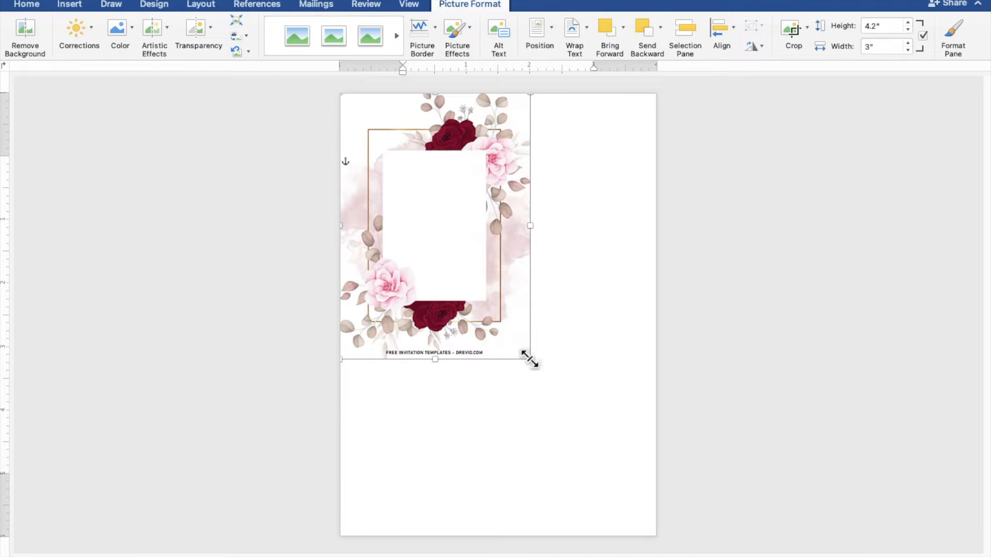
left_click_drag(530, 360, 668, 540)
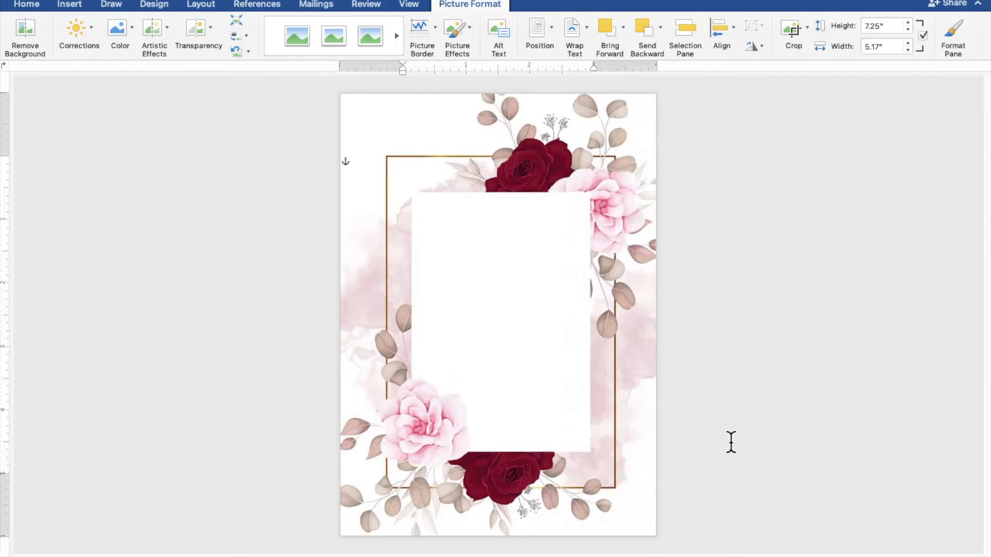
left_click(771, 366)
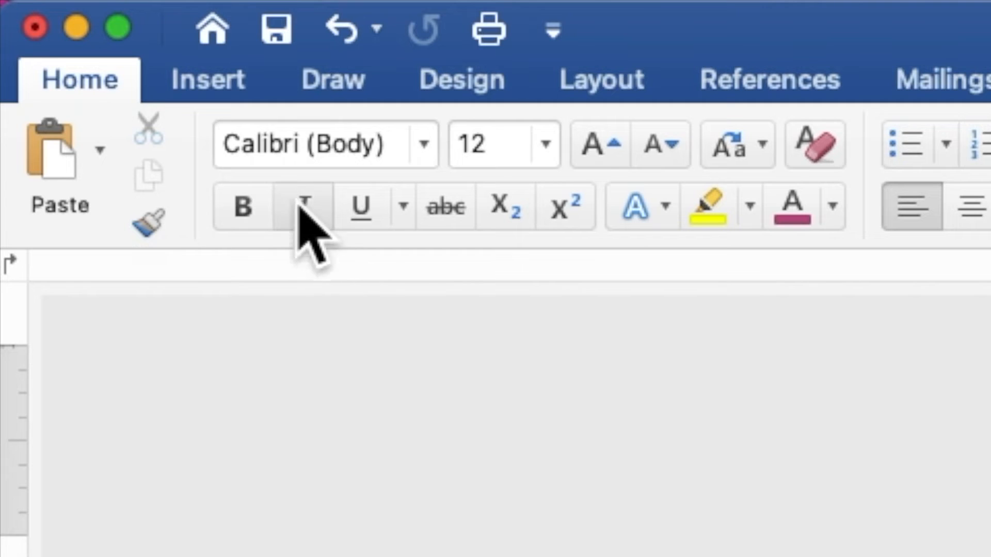
Draw a 4.1" by 3.55" rectangle over the white panel inside the gold frame.
left_click(206, 85)
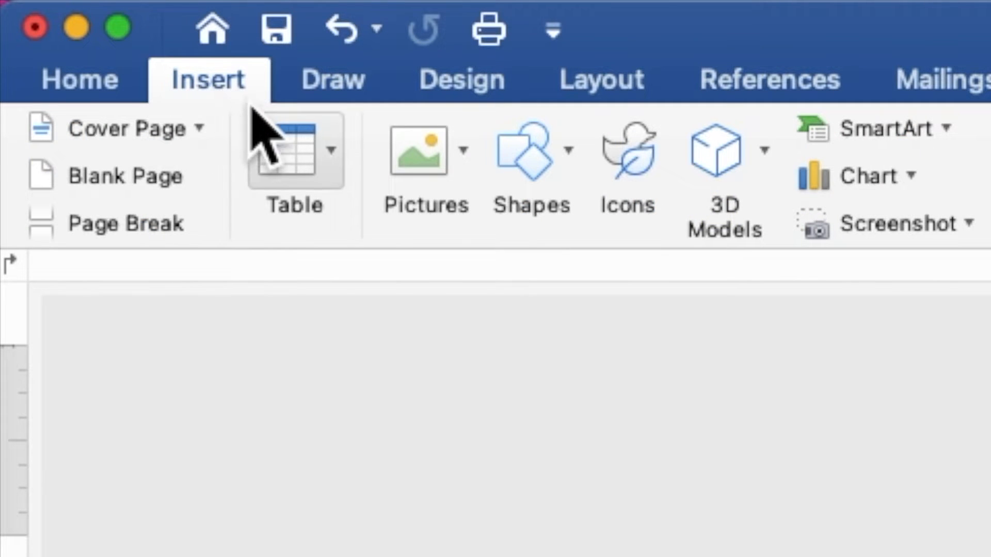
left_click(524, 176)
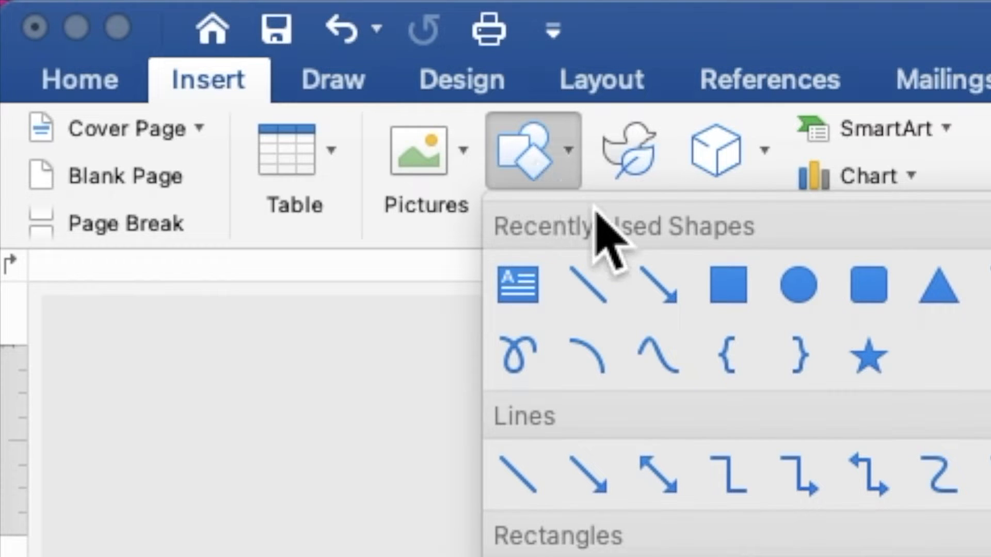
left_click(728, 288)
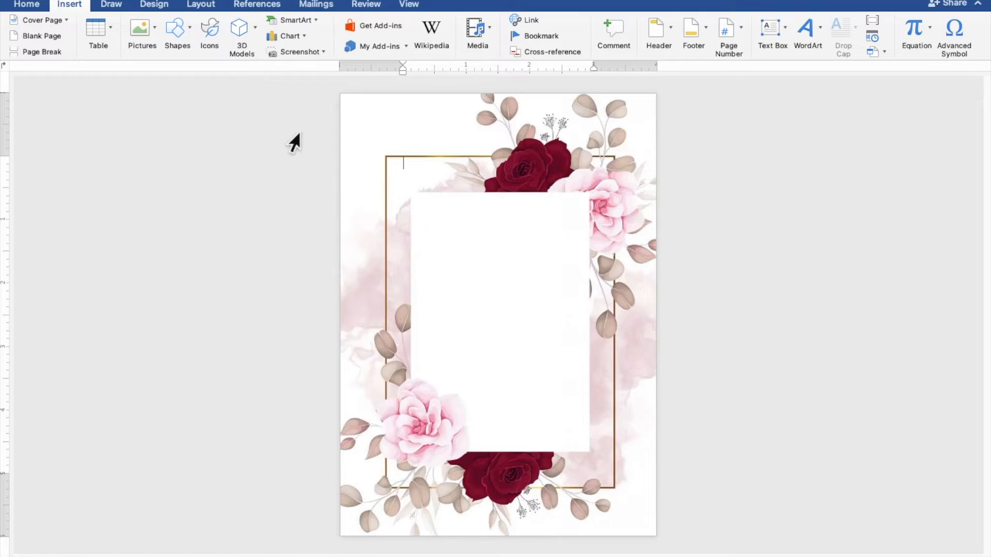
mouse_move(387, 193)
left_mouse_down()
mouse_move(464, 279)
mouse_move(566, 435)
mouse_move(590, 453)
mouse_move(612, 452)
left_mouse_up()
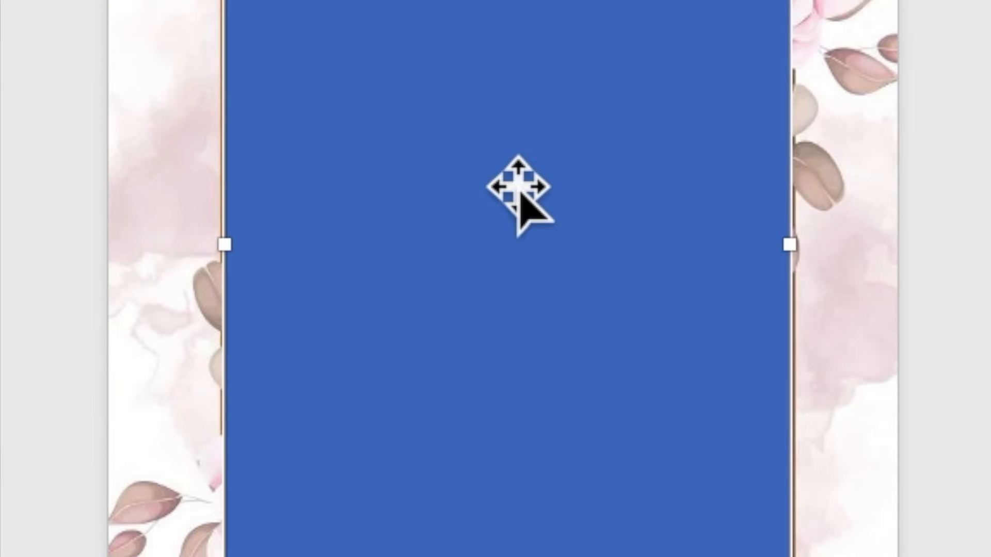
Type the heading 'TOGETHER WITH THEIR FAMILIES' inside the blue rectangle.
right_click(518, 192)
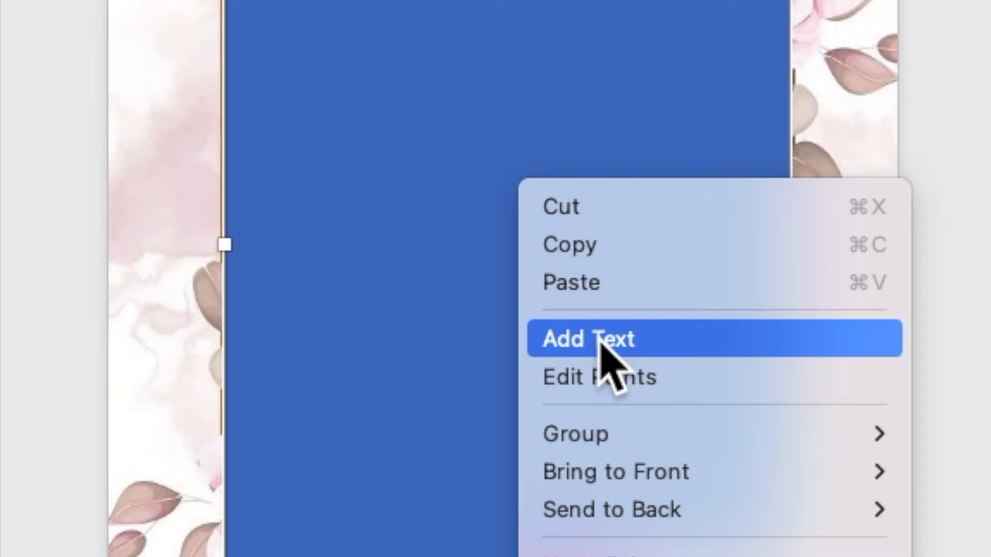
left_click(601, 343)
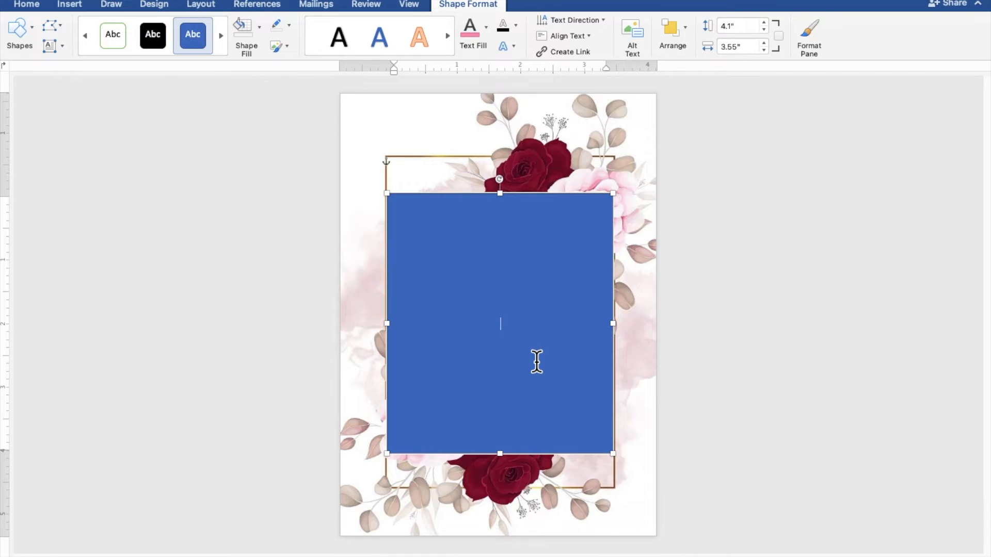
scroll(536, 362, "up", 5)
scroll(537, 361, "up", 2)
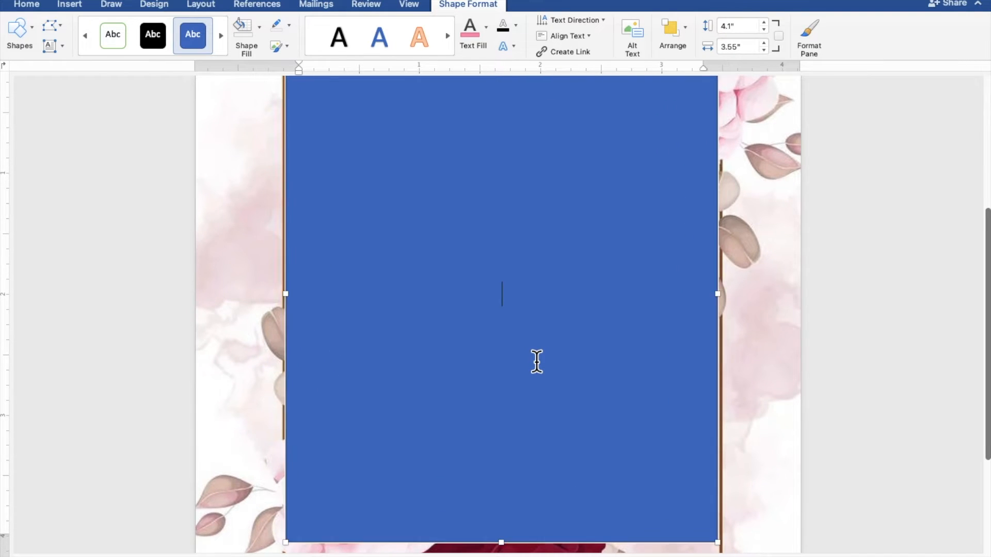
scroll(537, 361, "up", 2)
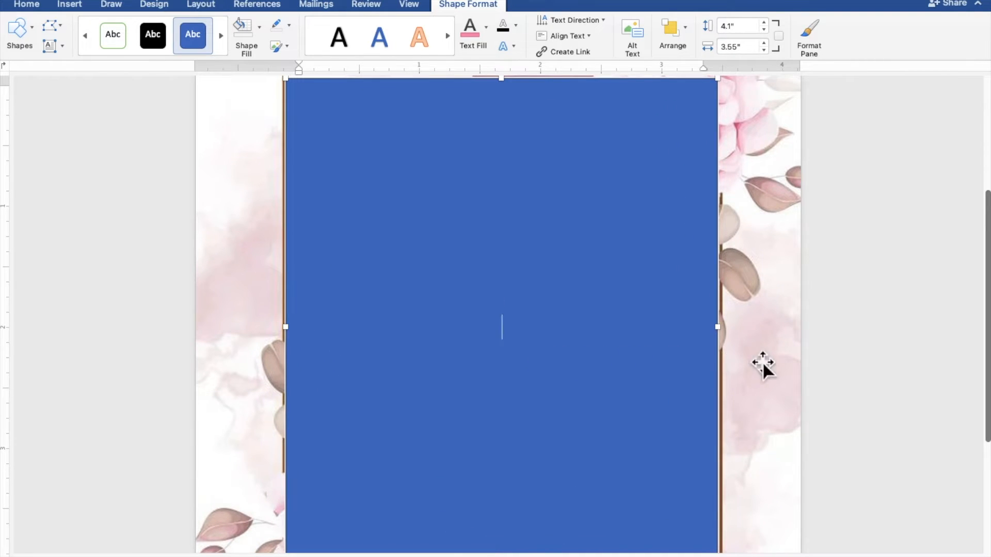
type("OGETHER ")
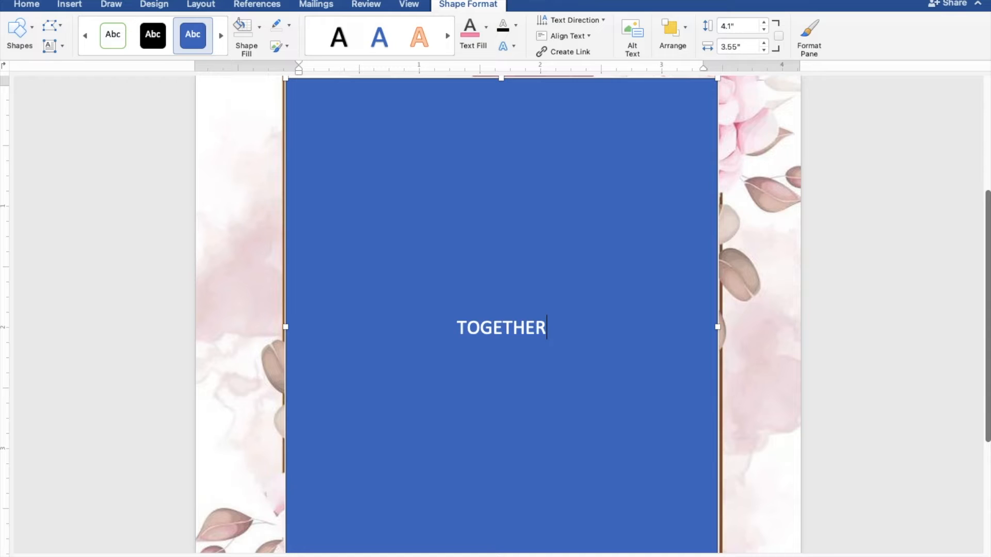
type("WIT")
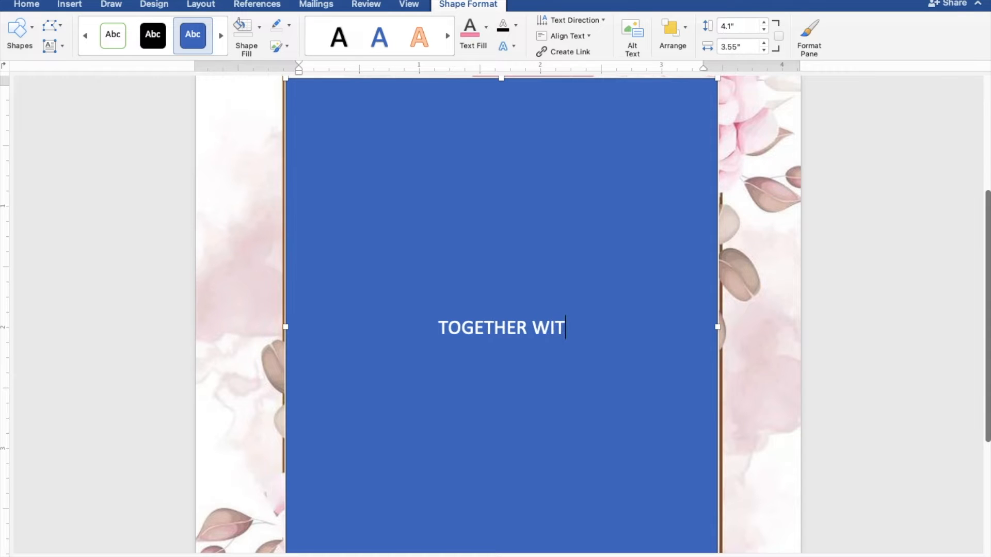
type("H TH")
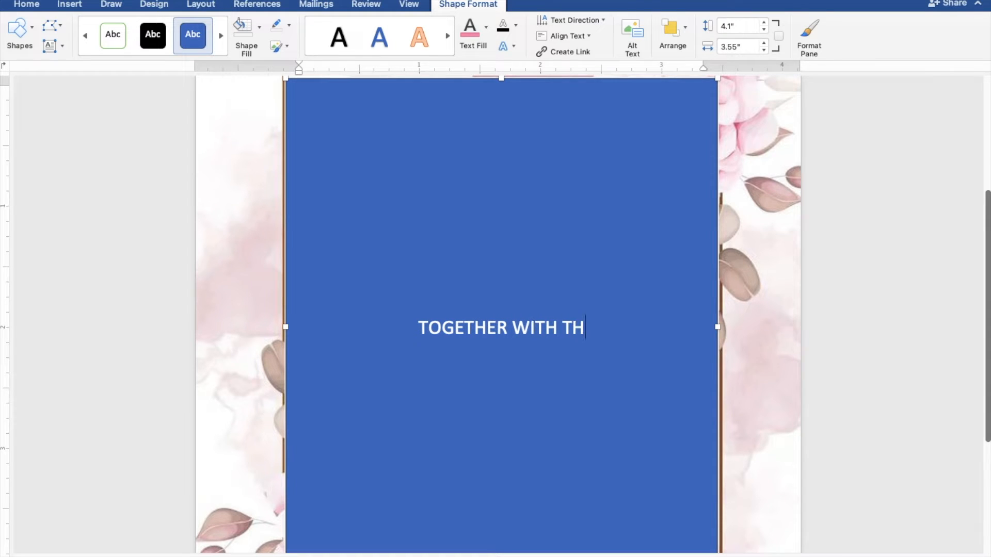
type("E IR")
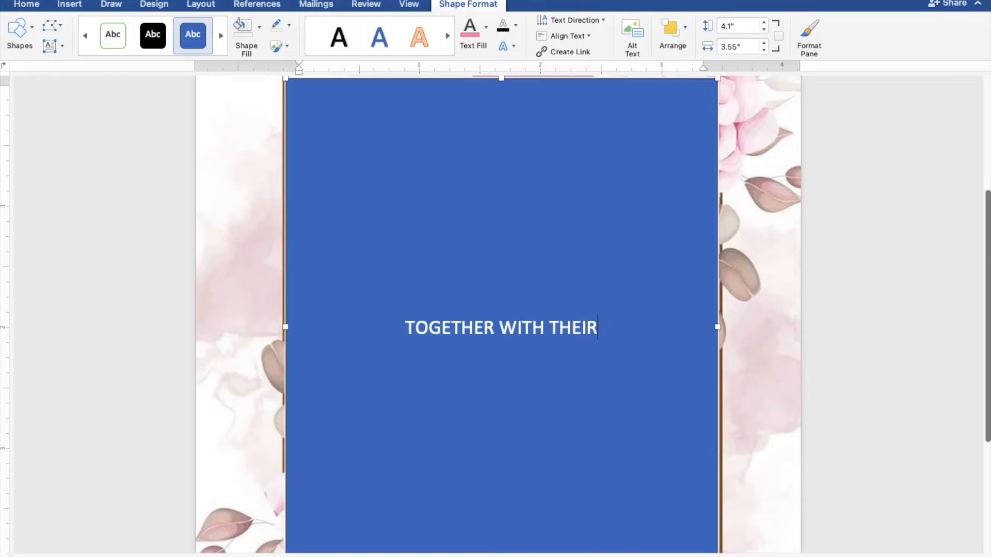
type(" FA")
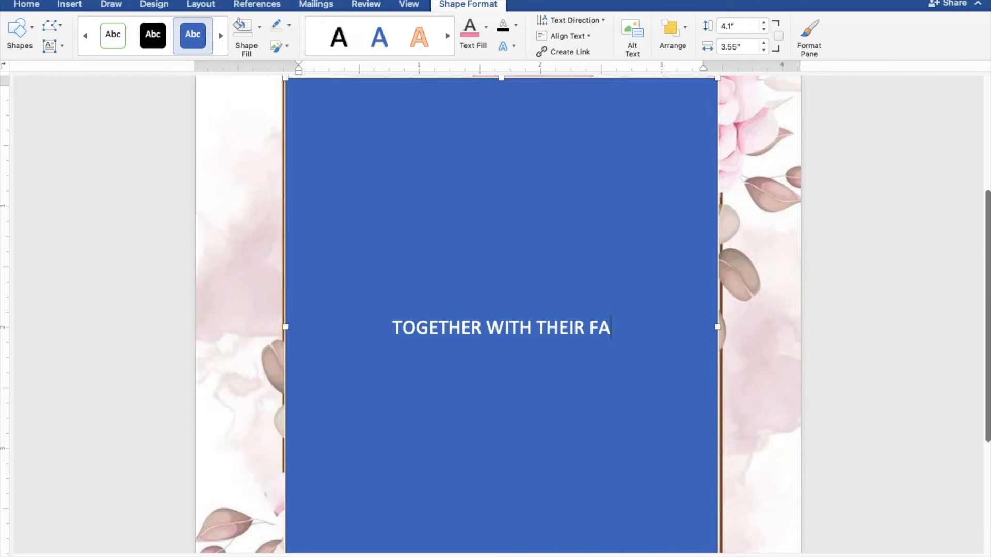
type("MILIES")
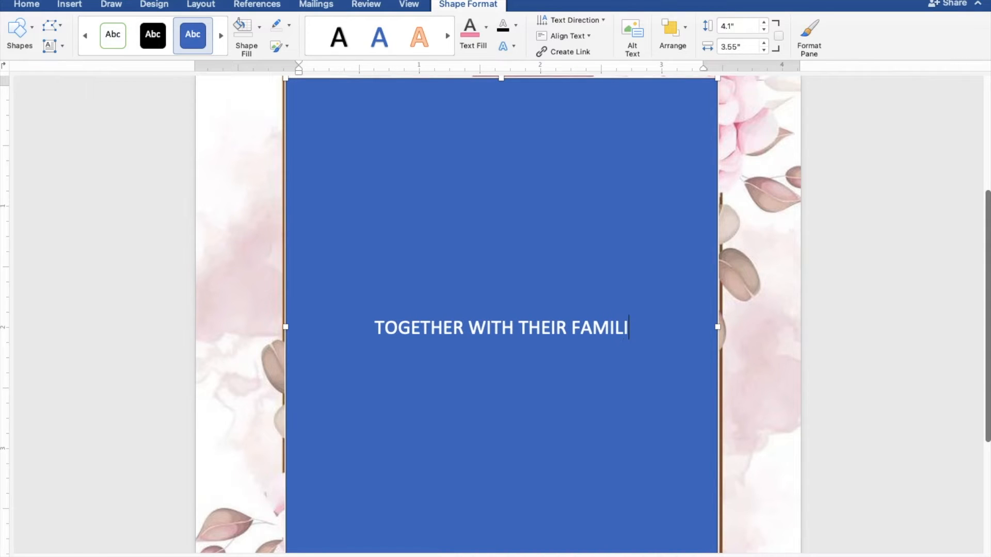
Leave a blank line below the heading and type the groom's name.
key("Return")
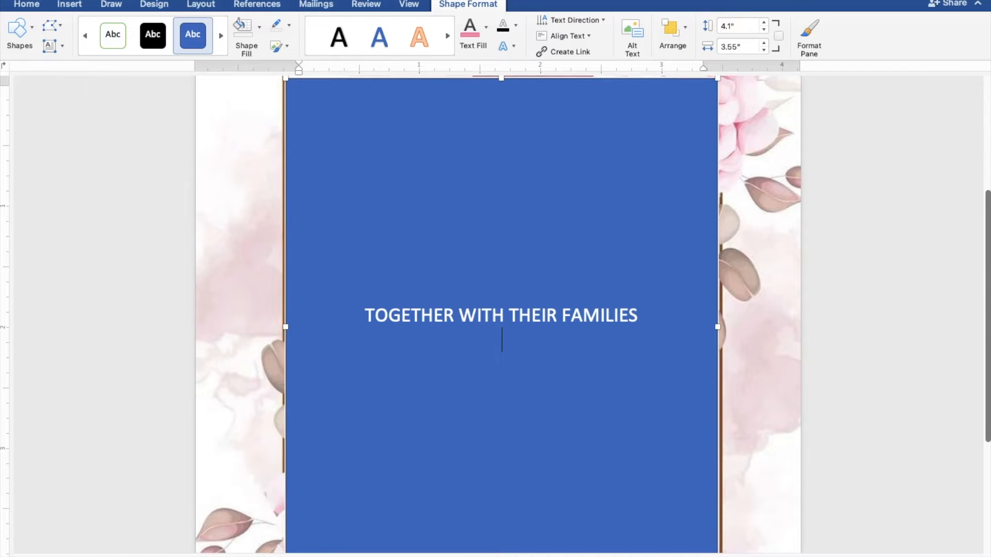
key("Return")
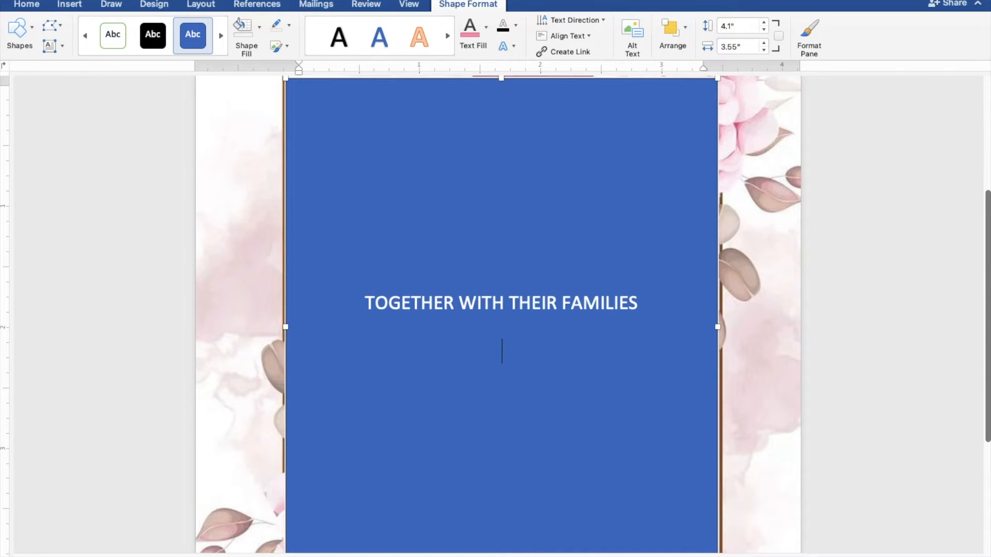
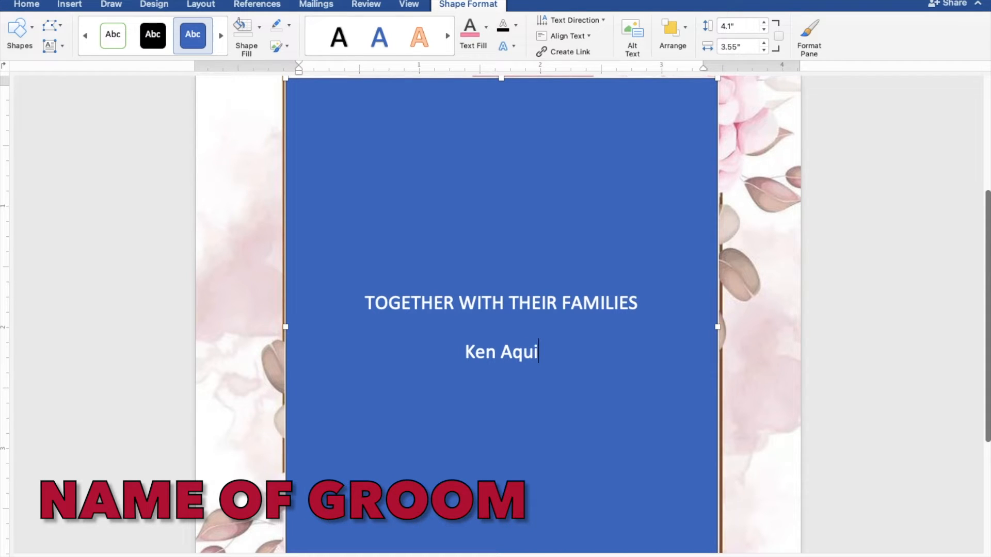
Add 'AND' and the bride's name on separate lines below the groom's name.
key("Return")
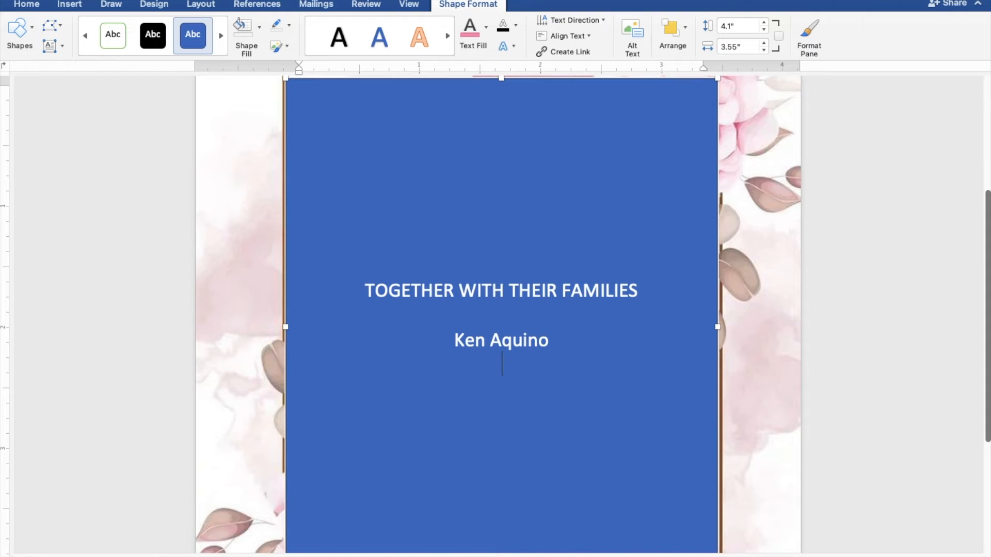
type("AND")
key("Return")
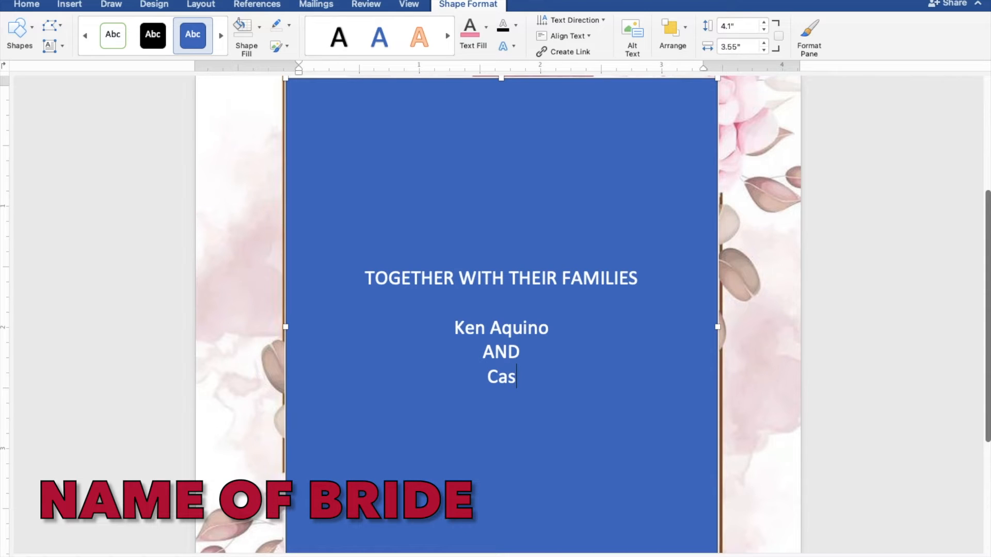
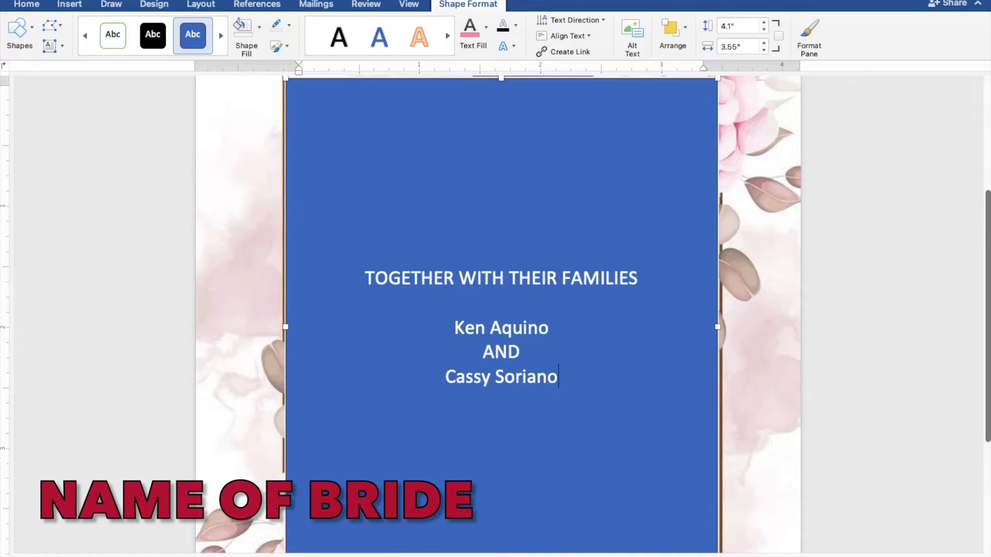
key("Return")
key("Return")
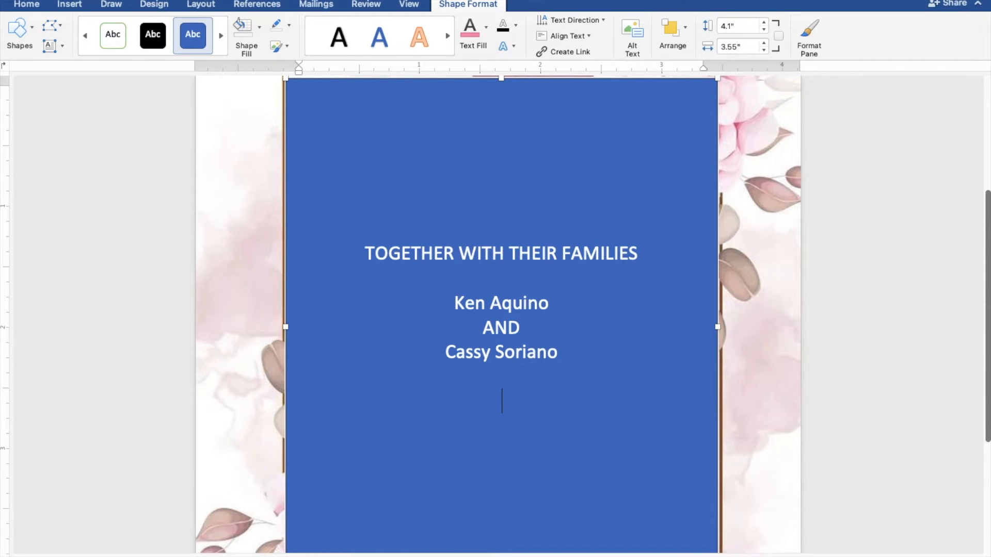
Type 'REQUEST THE PLEASURE OF YOUR PRESENCE' and 'AS THEY JOYFULLY UNITE IN MARRIAGE' on two lines.
type("REQUES")
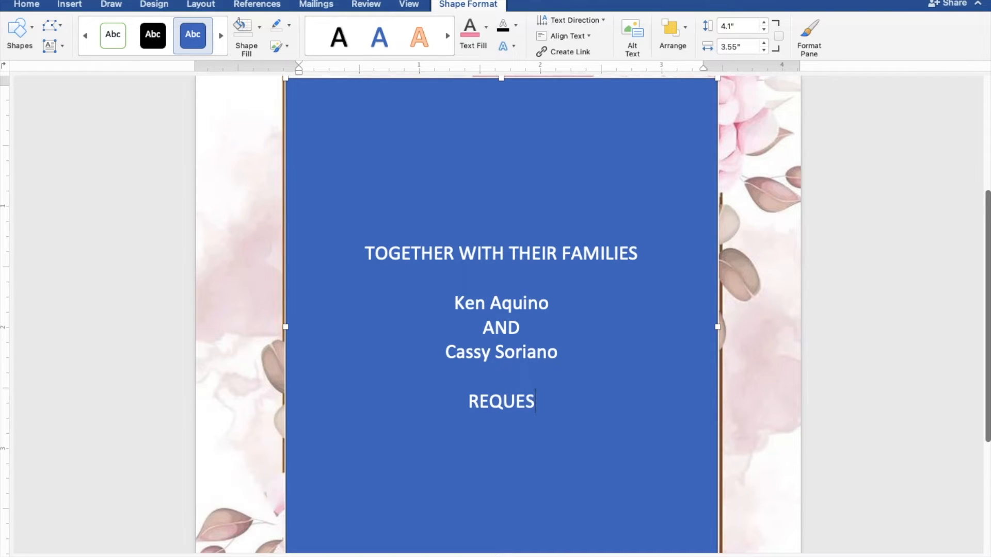
type("T THE")
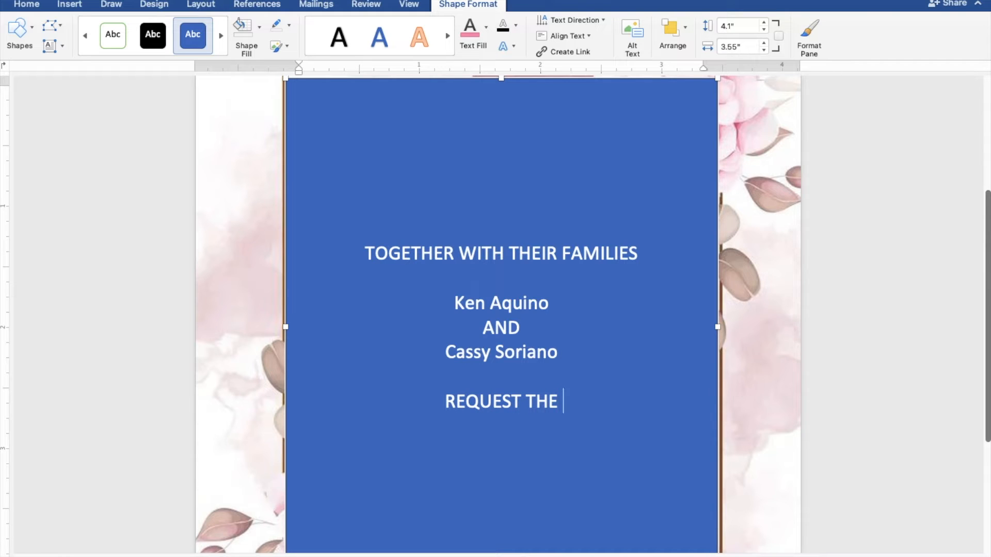
type(" PLE")
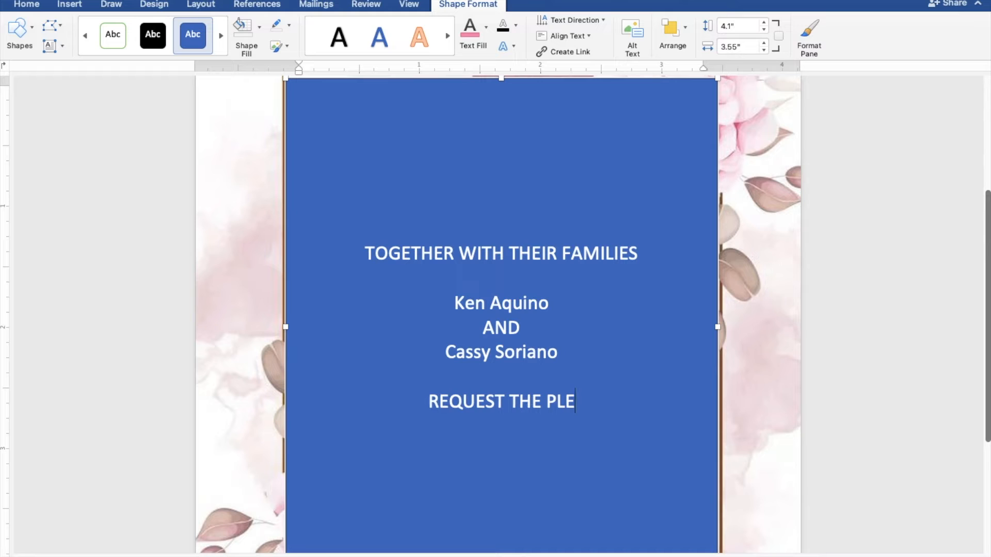
type("ASURE ")
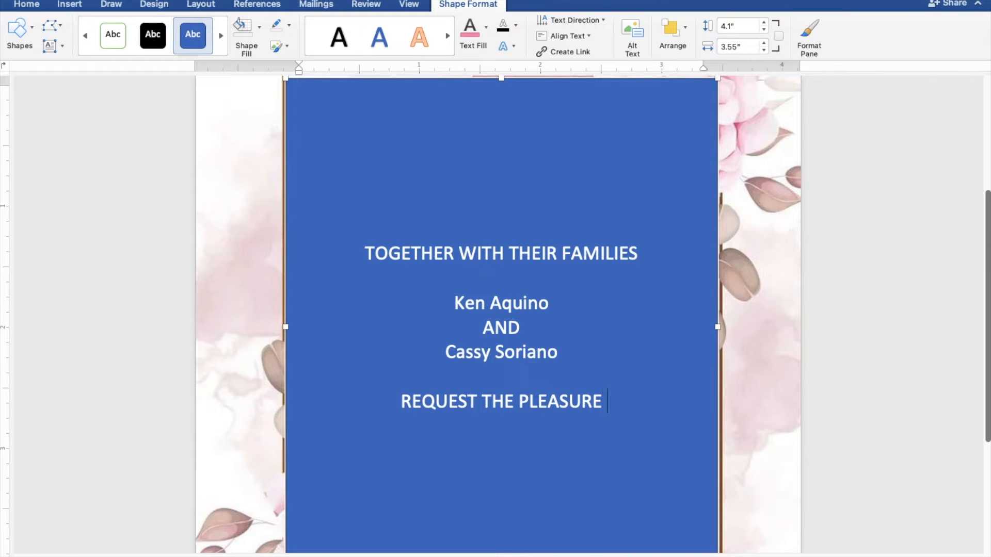
type("OF YO")
type("UR")
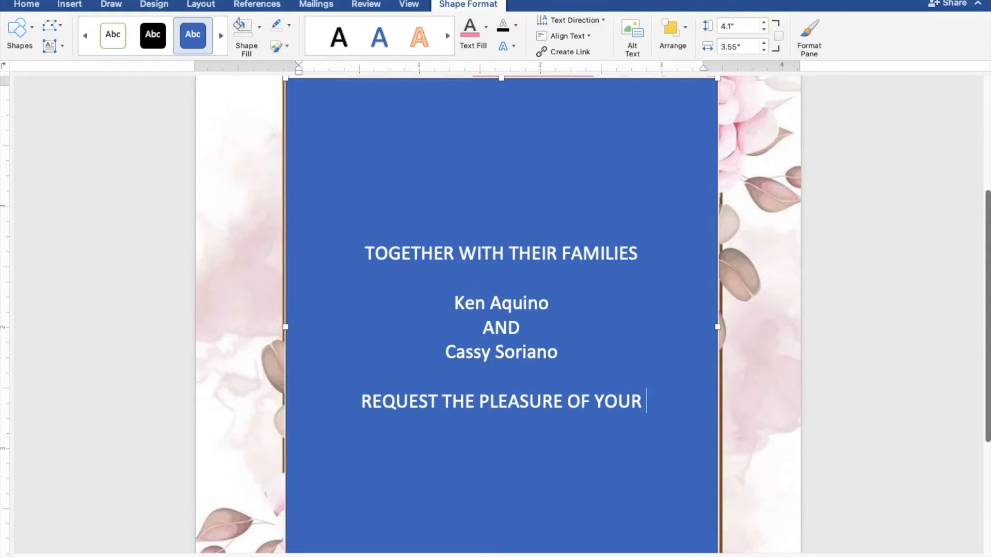
type(" PRESENC")
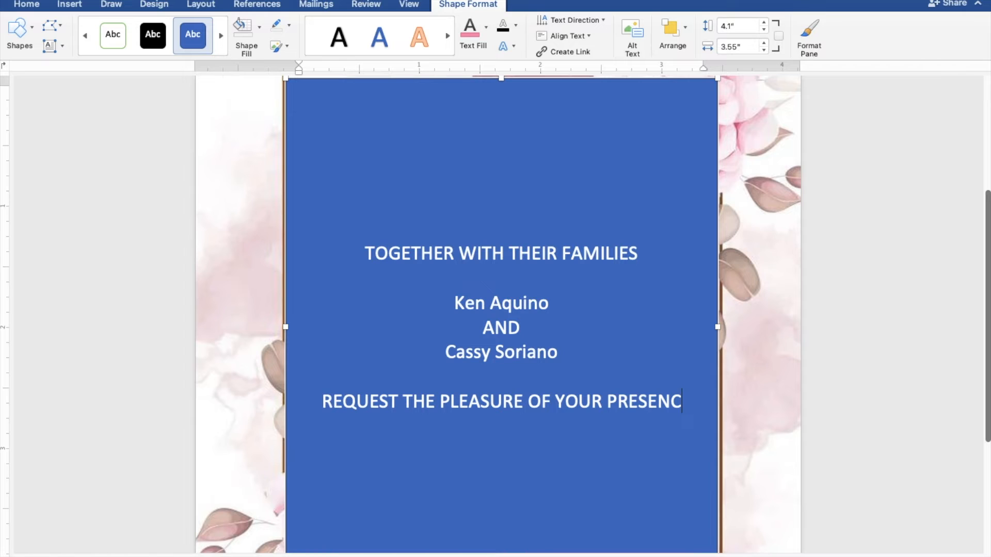
type("E")
key("Return")
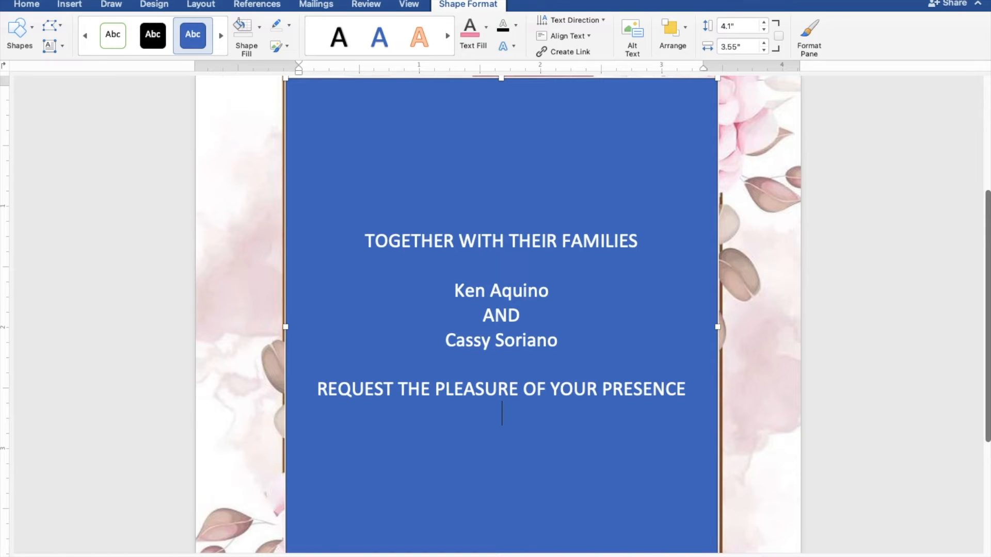
type("AS THEY")
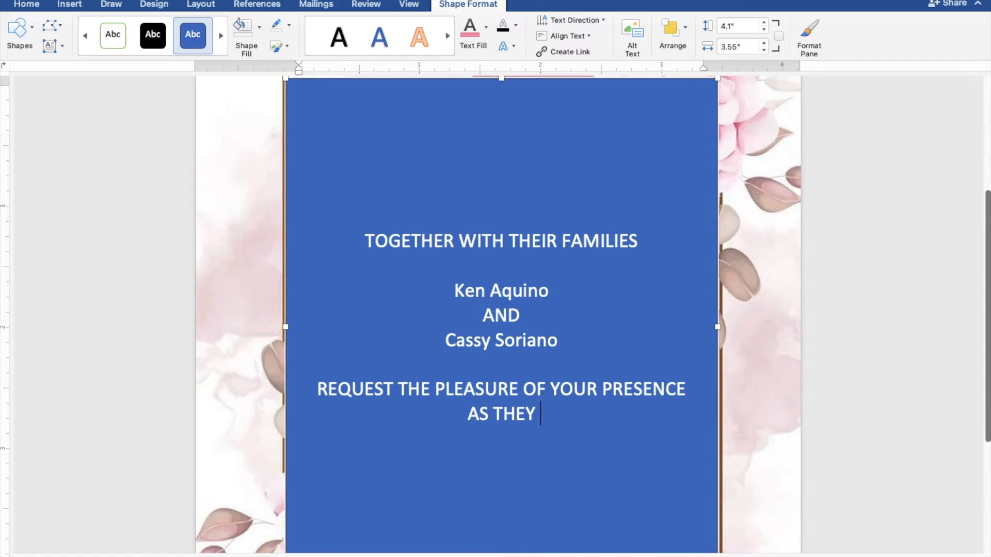
type(" JOY")
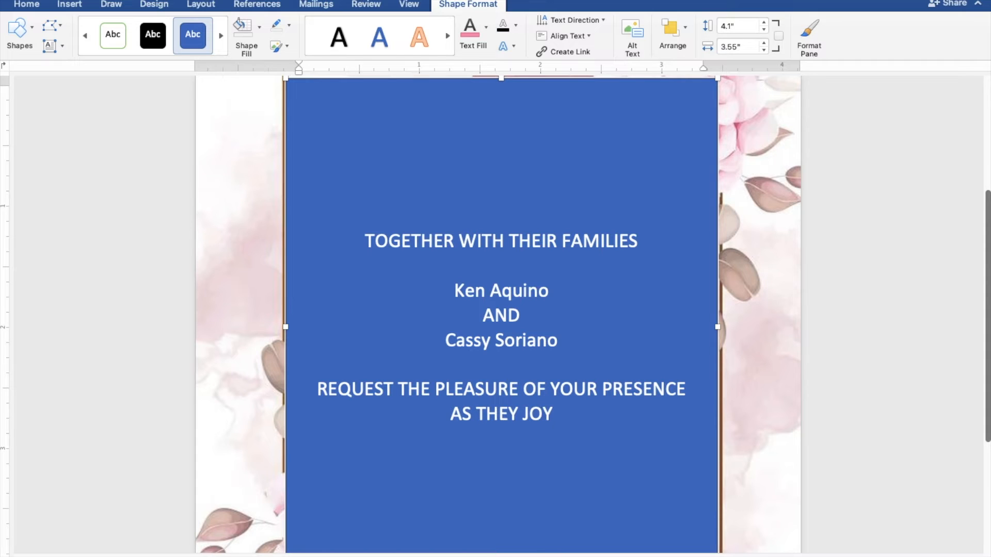
type("FULLY UN")
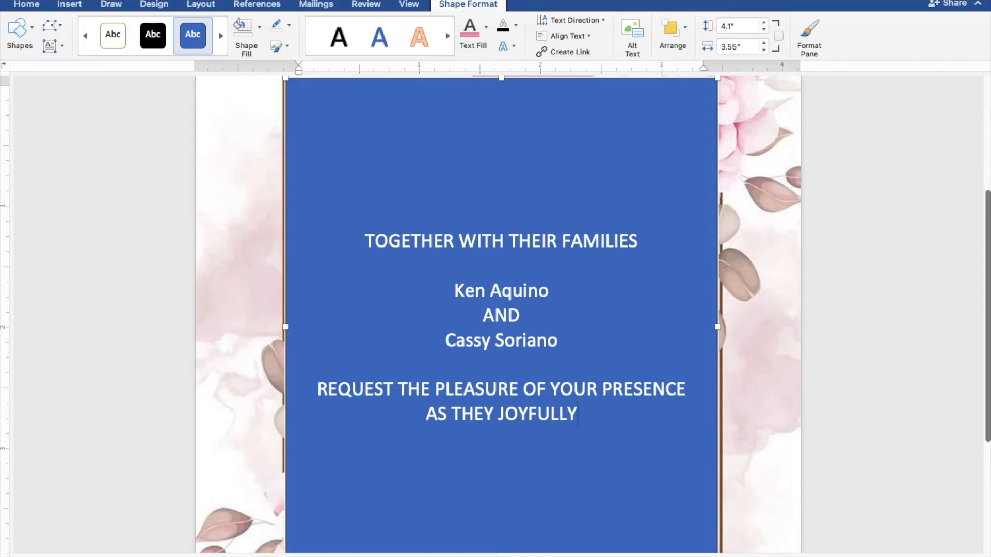
type("ITE")
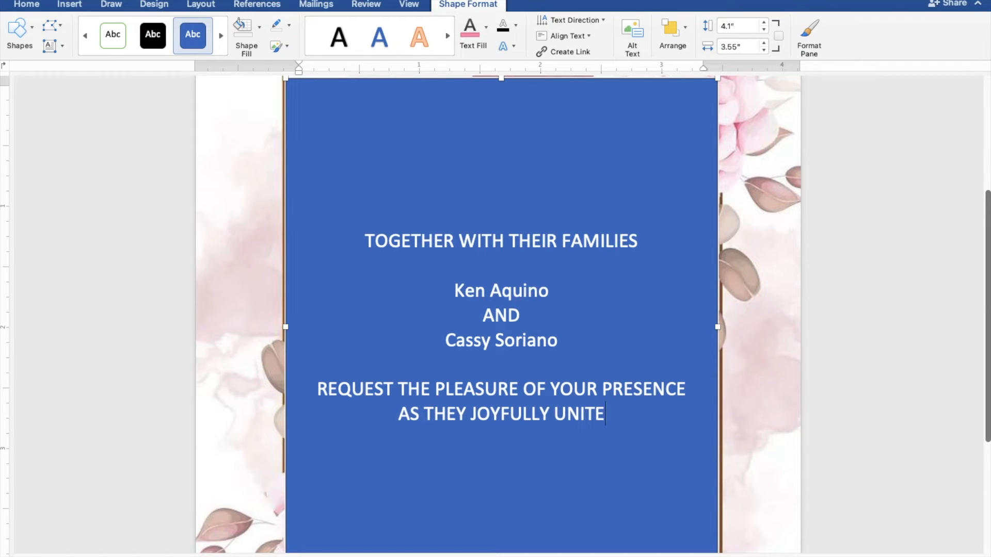
type(" IN M")
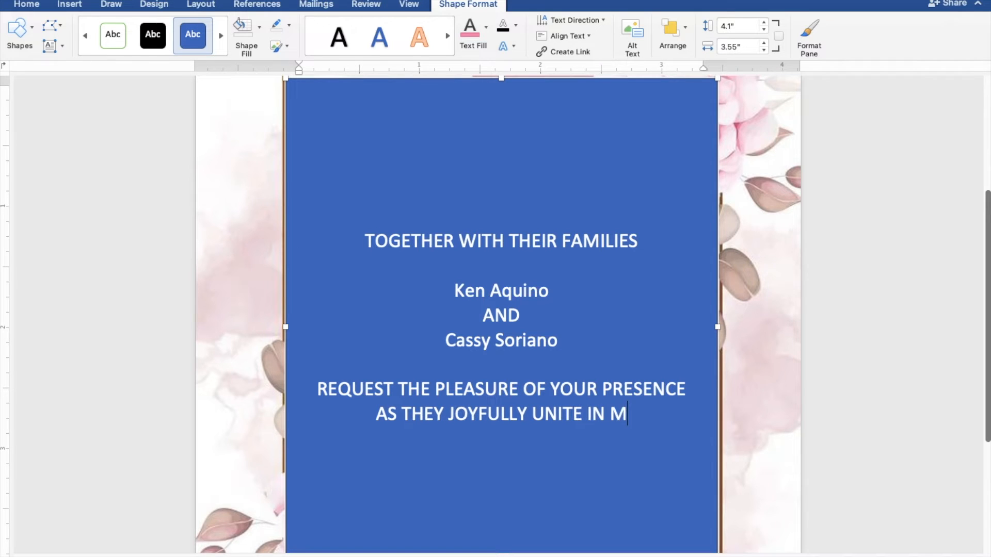
type("ARRIA")
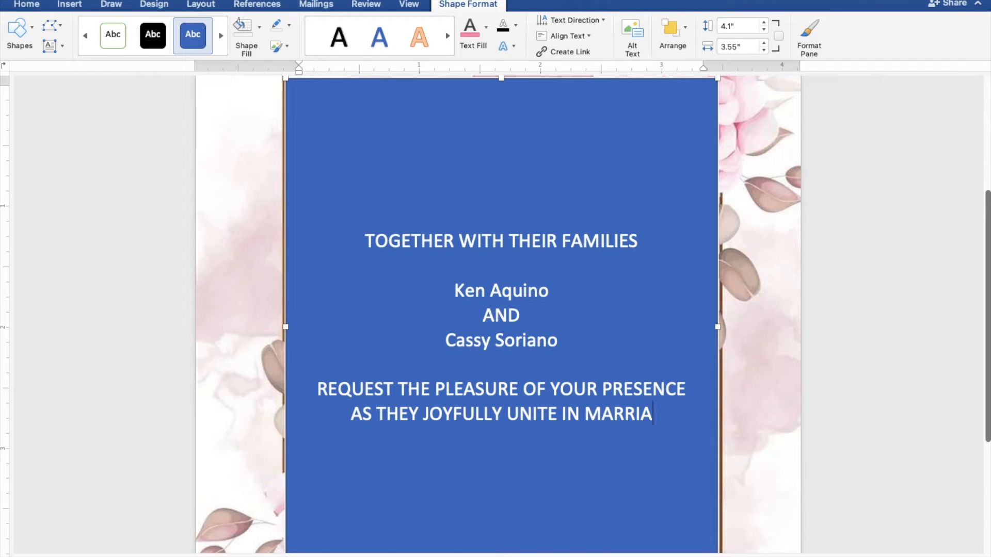
type("GE")
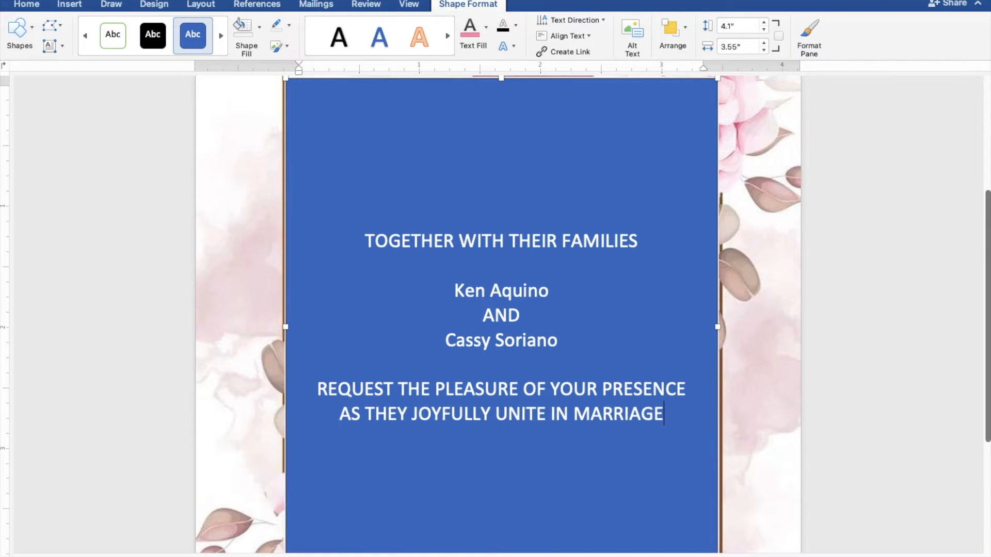
key("Return")
Add 'SUNDAY', 'MARCH 27, 2022' and 'TEN O'CLOCK IN THE MORNING' on separate lines.
key("Return")
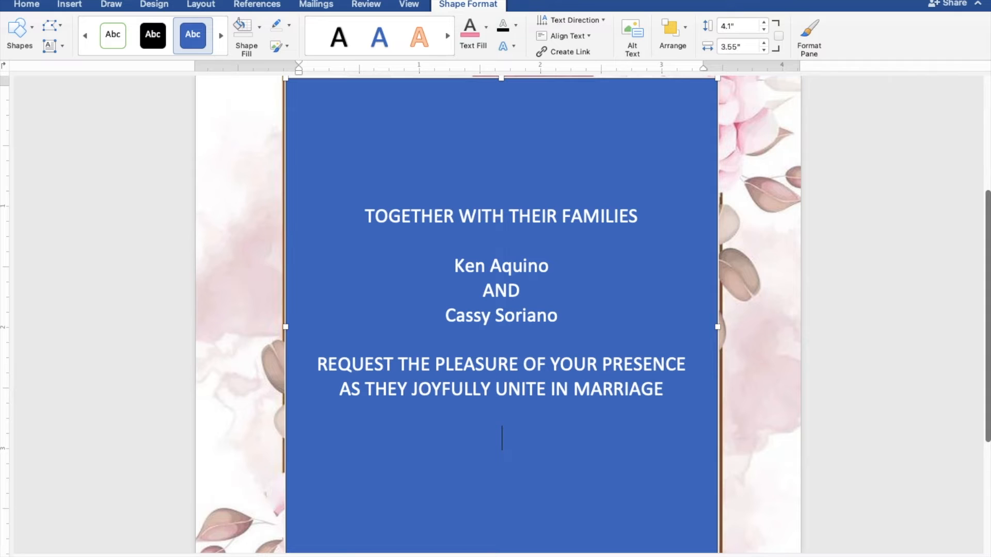
type("SUNDAY")
key("Return")
type("MARCH 2")
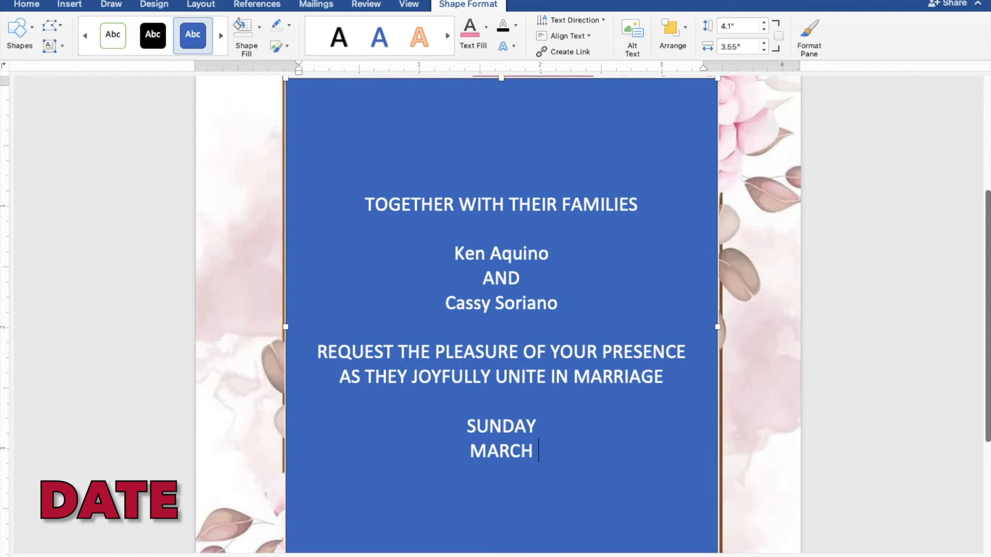
type("7,")
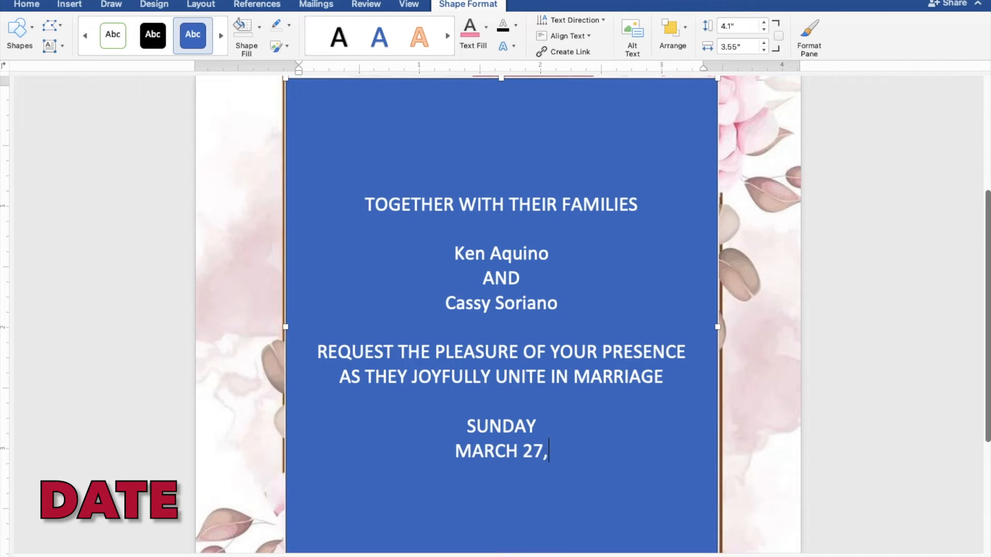
type(" 2022")
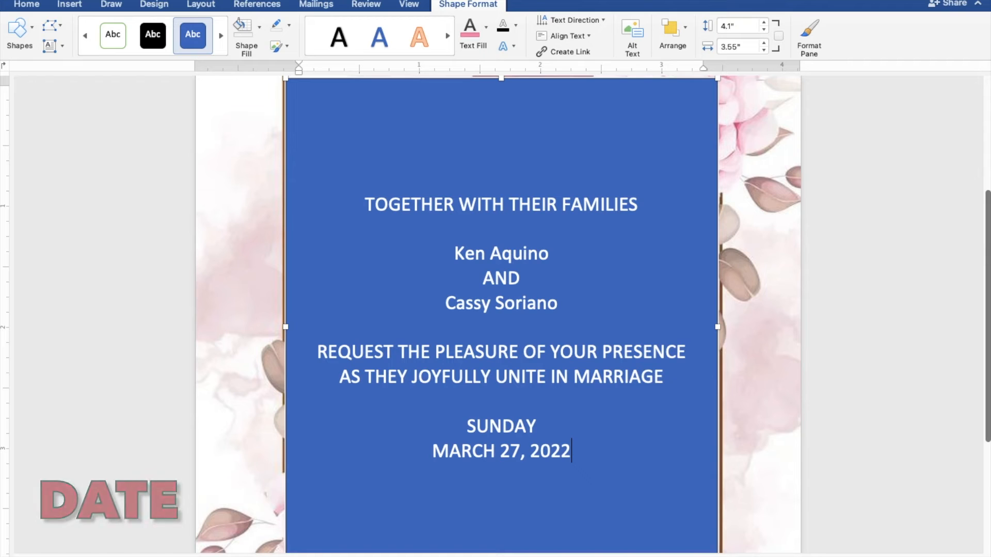
key("Return")
type("T")
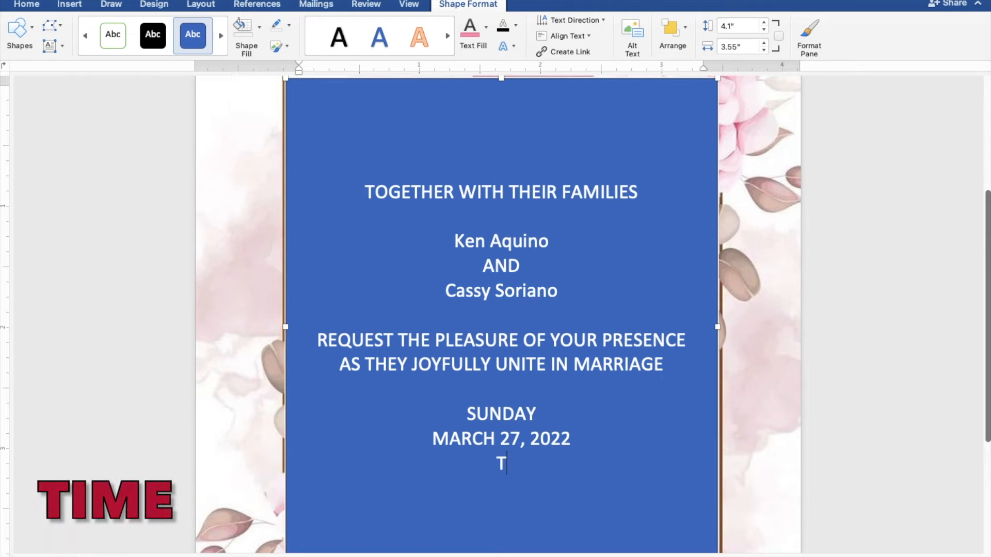
type("EN ")
type("O'")
type("CLO")
type("CK ")
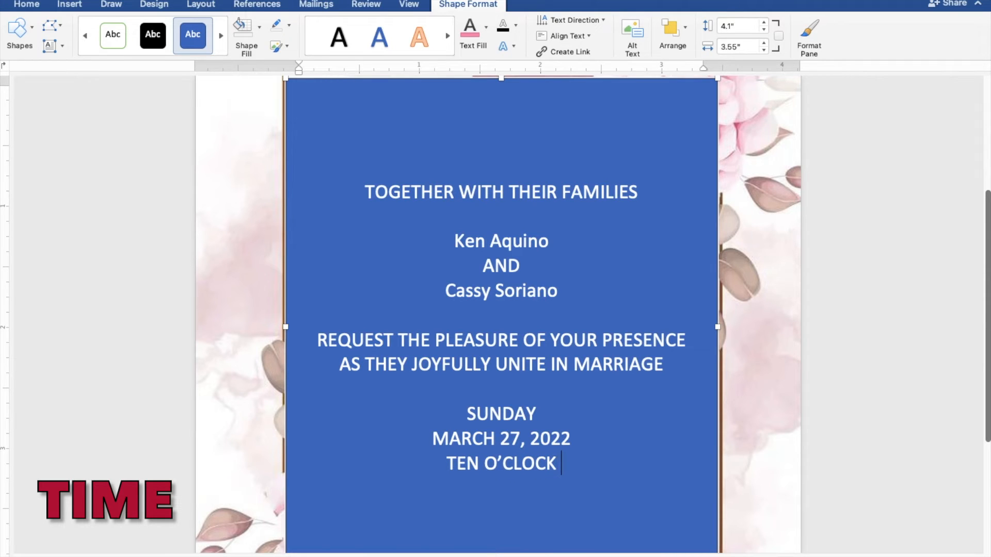
type("IN THE")
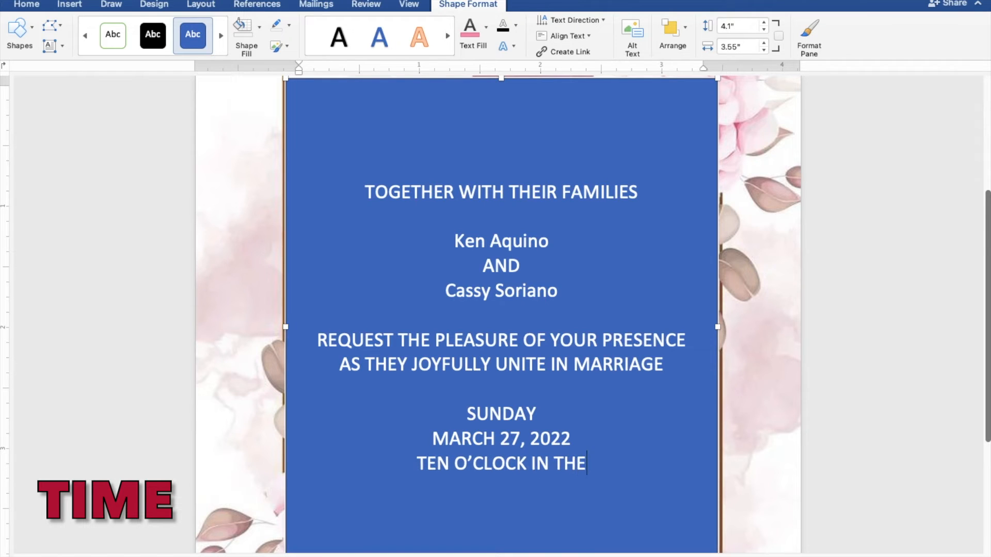
type(" MORNIN")
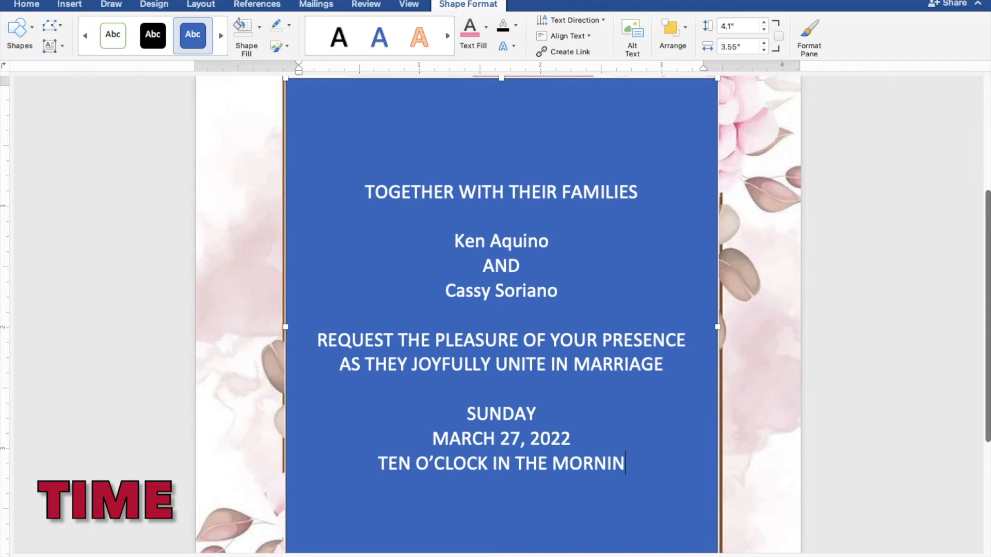
type("G")
key("Return")
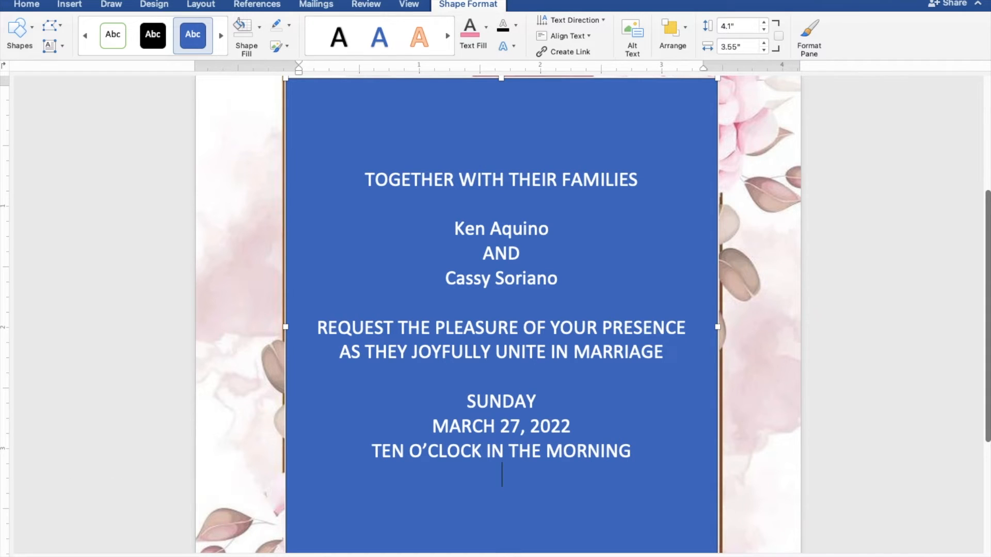
Add 'ST. THOMAS AQUINAS PARISH CHURCH', 'MANGALDAN PANGASINAN' and 'Reception to follow', then select the text.
type("ST.")
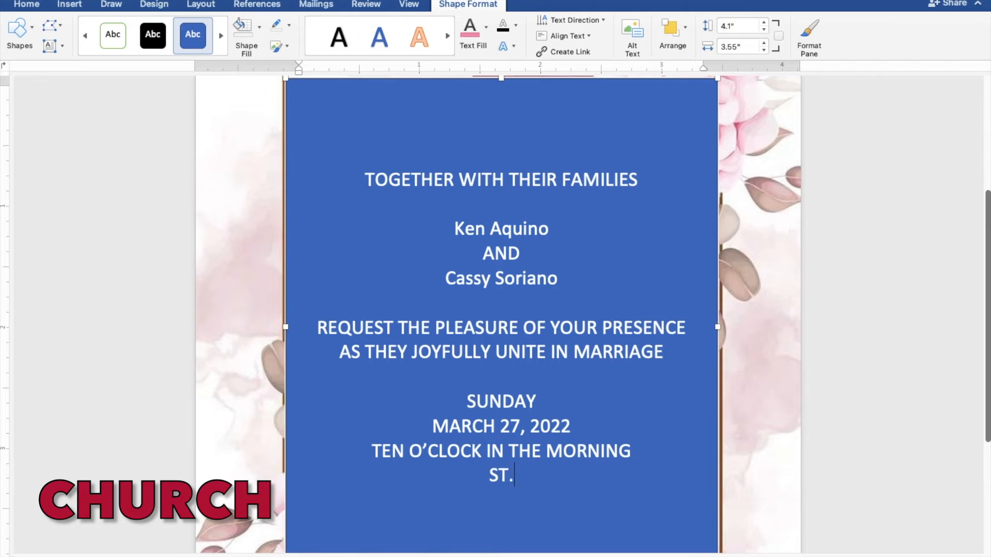
type(" TH")
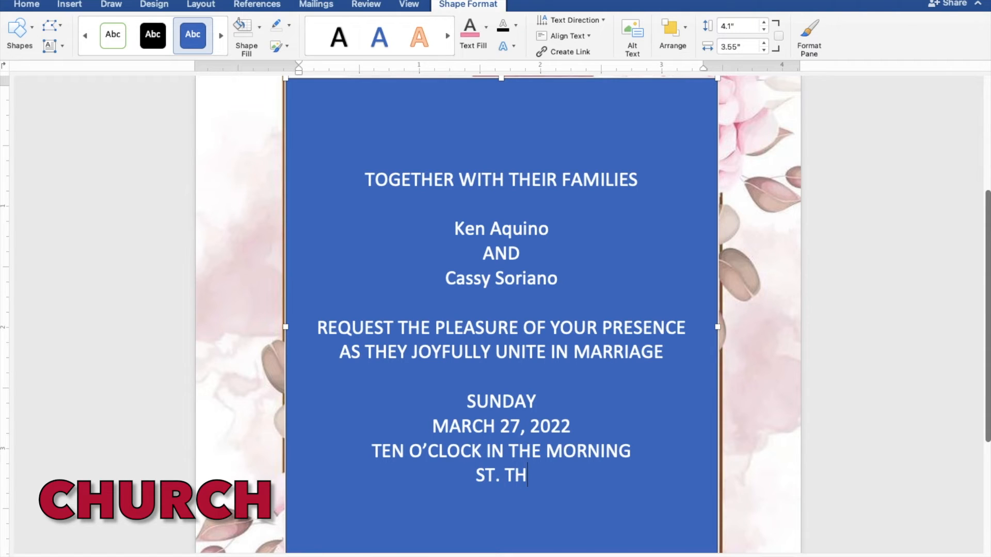
type("OMA")
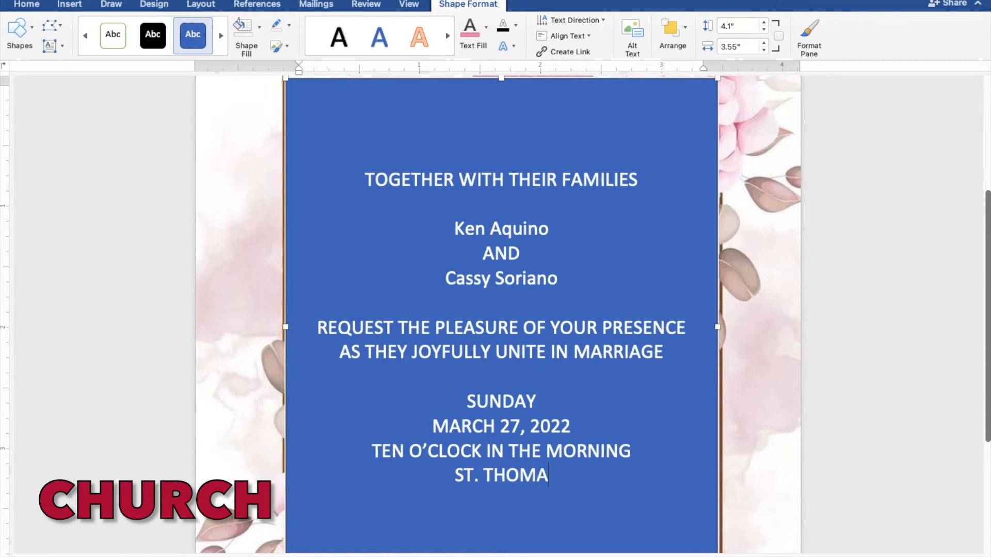
type("S AQUI")
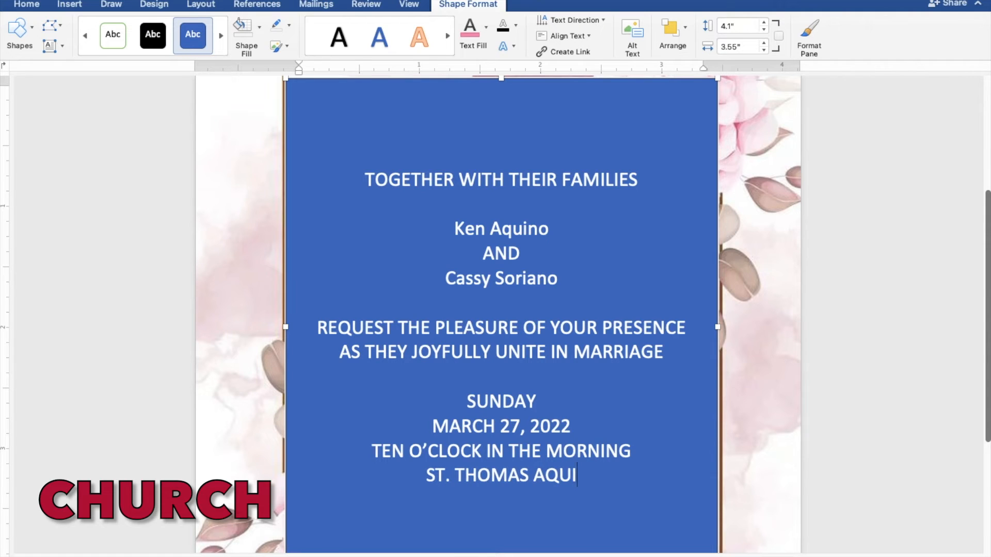
type("N")
type("AS ")
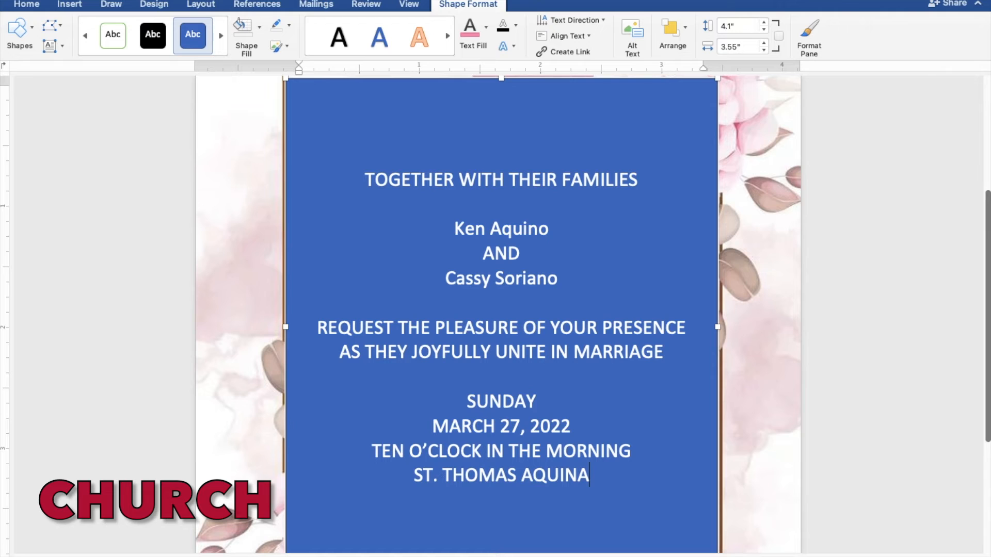
type("P")
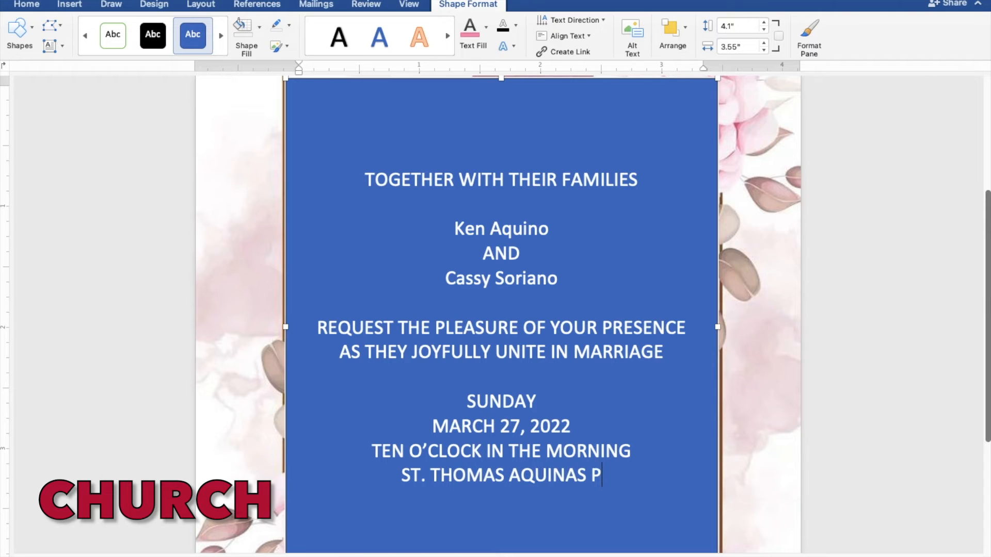
type("ARI")
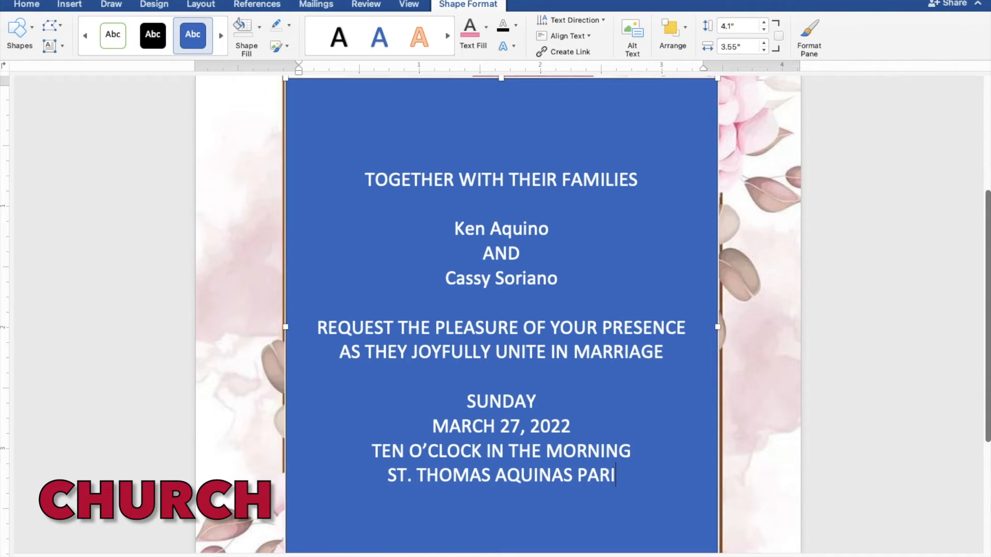
type("SH")
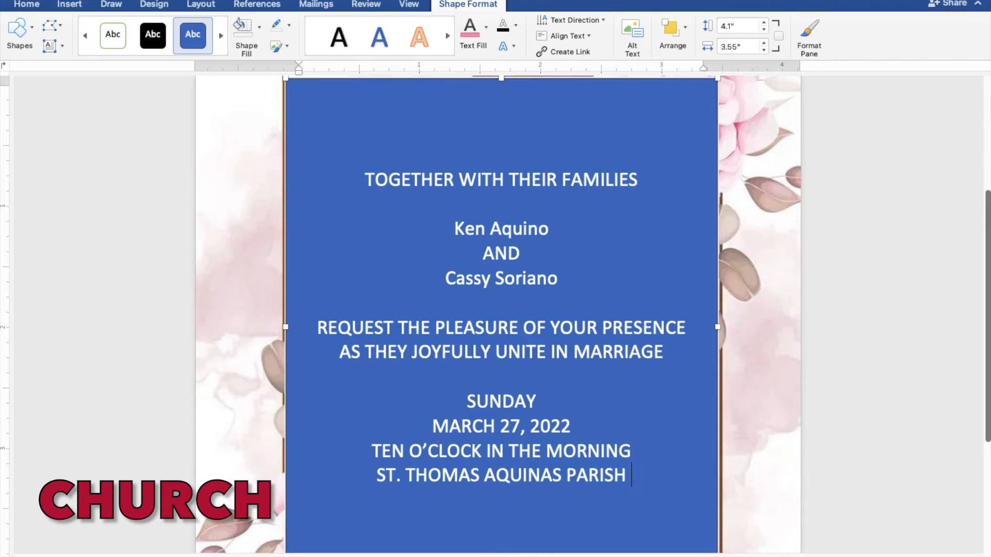
type(" CHU")
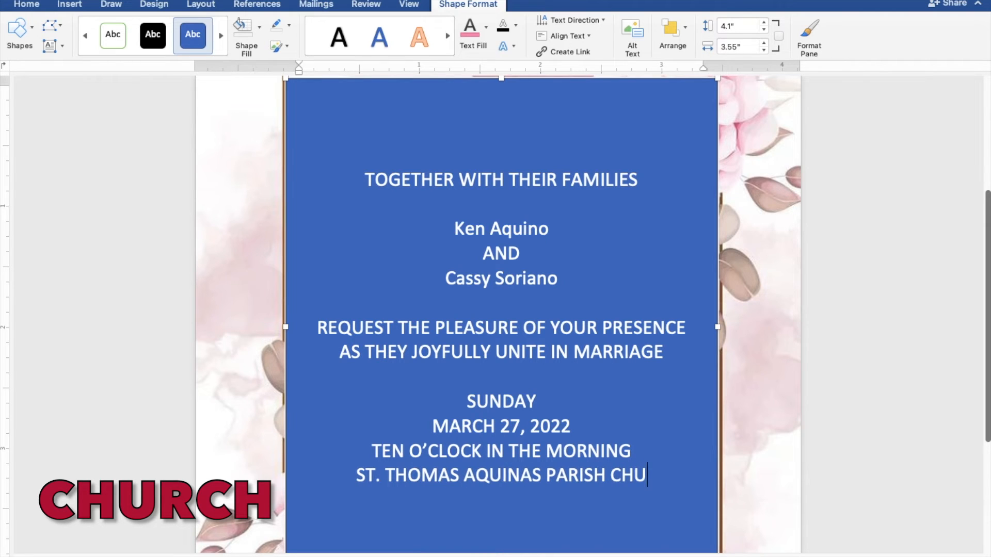
type("RCH")
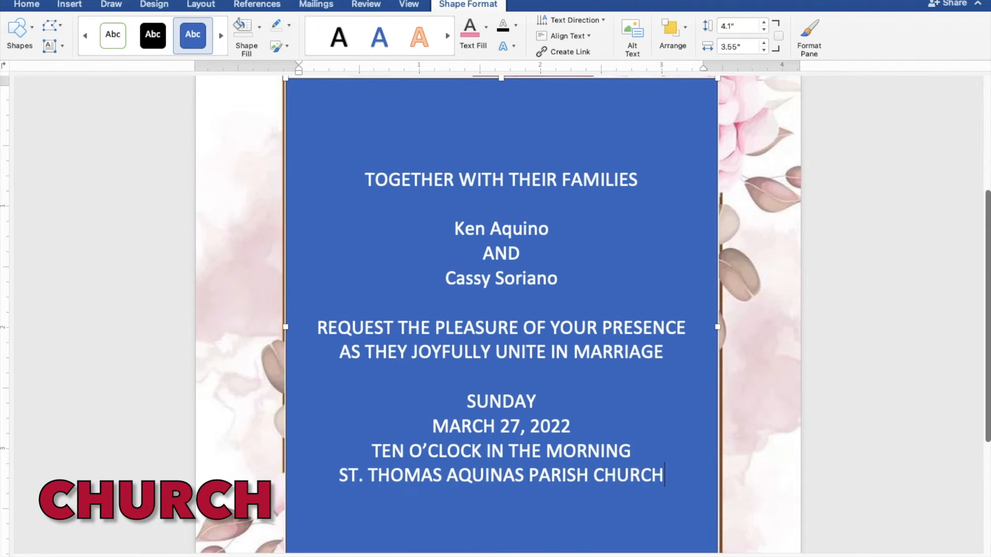
key("Return")
type("MANGALDAN P")
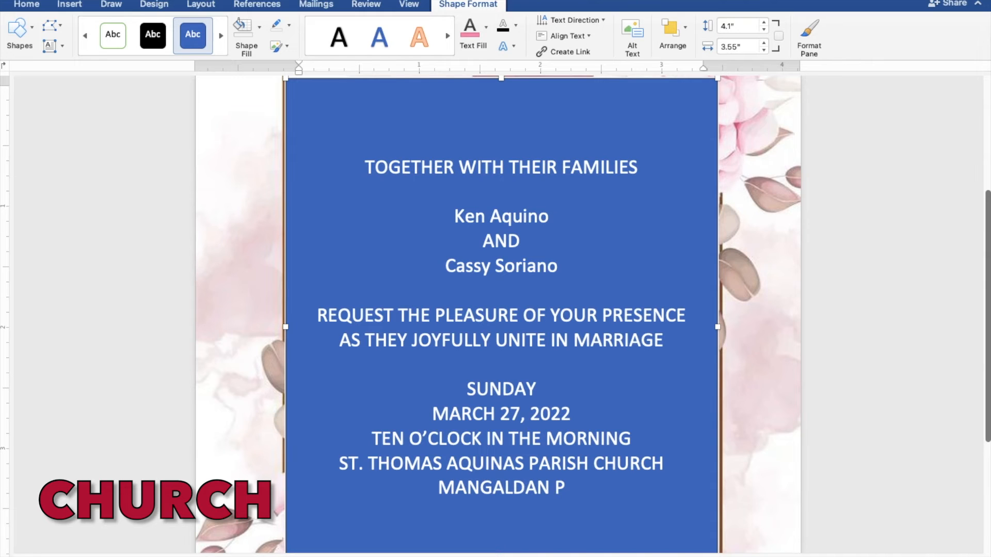
type("ANGA")
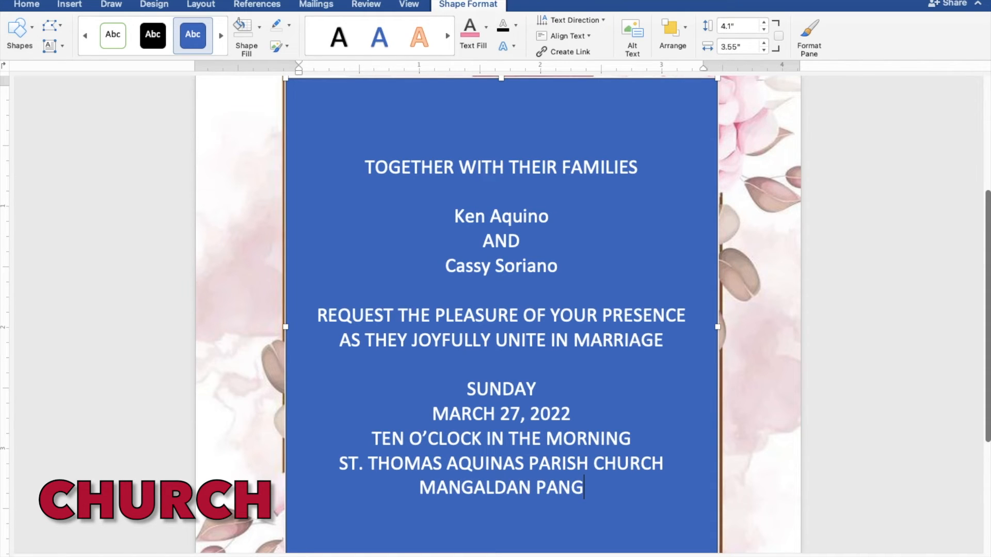
type("SI")
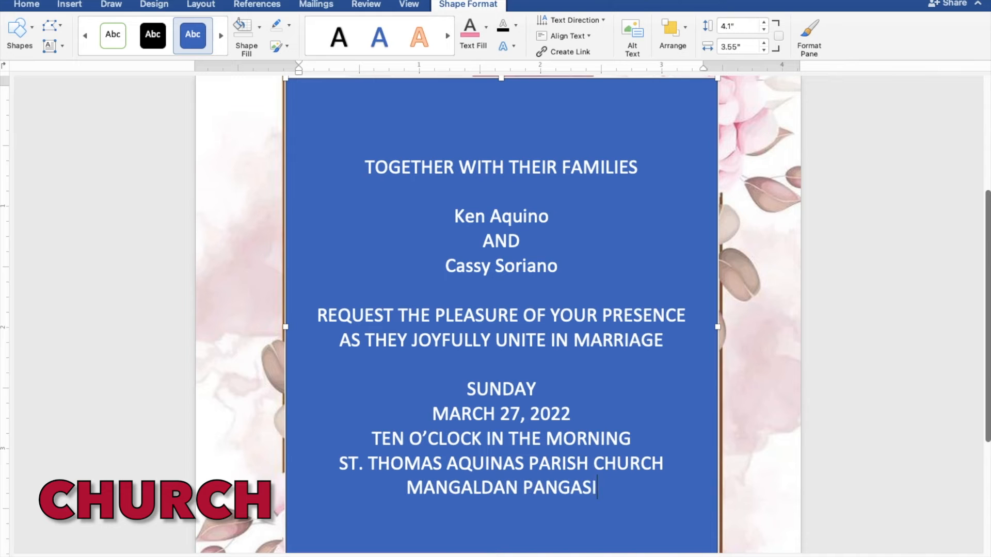
type("NAN")
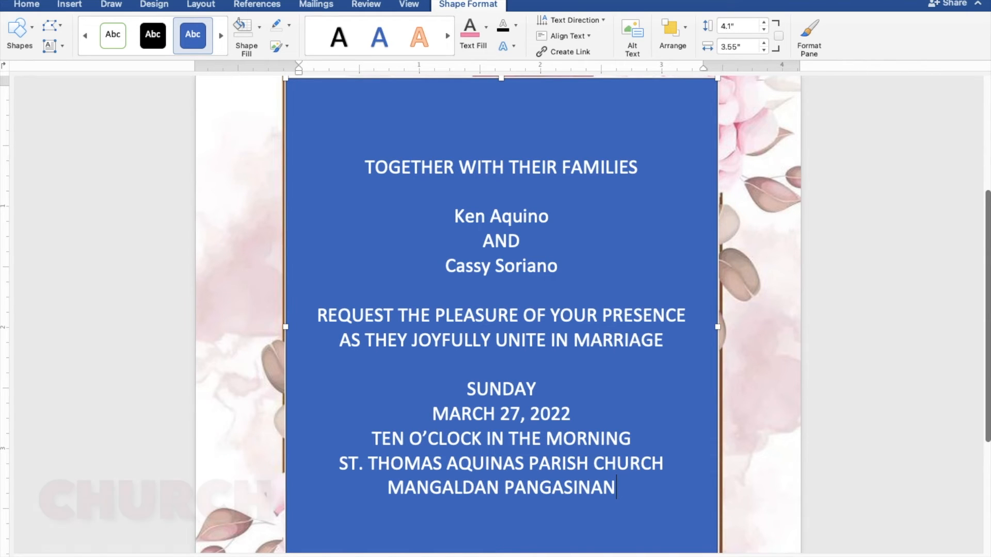
key("Return")
key("Return")
type("Rece")
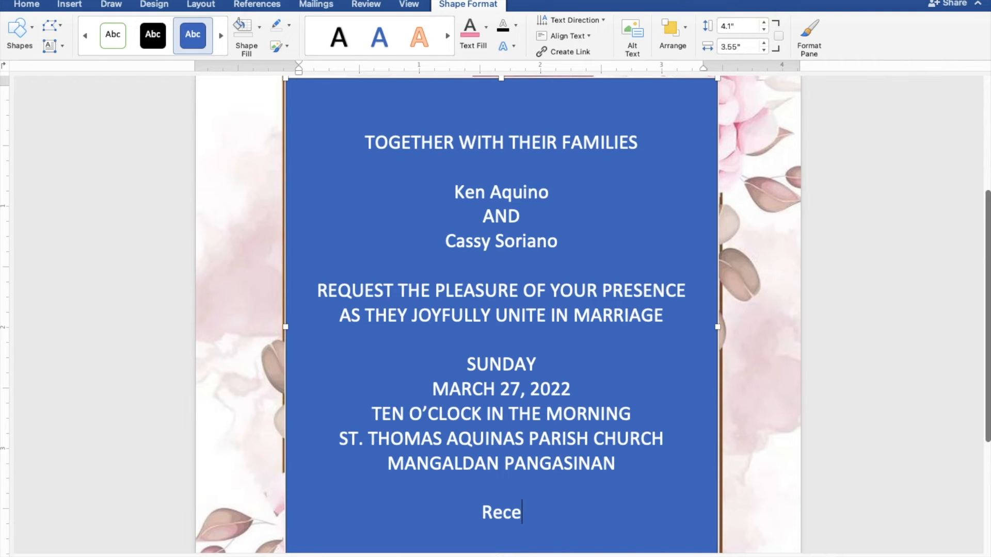
type("ptio")
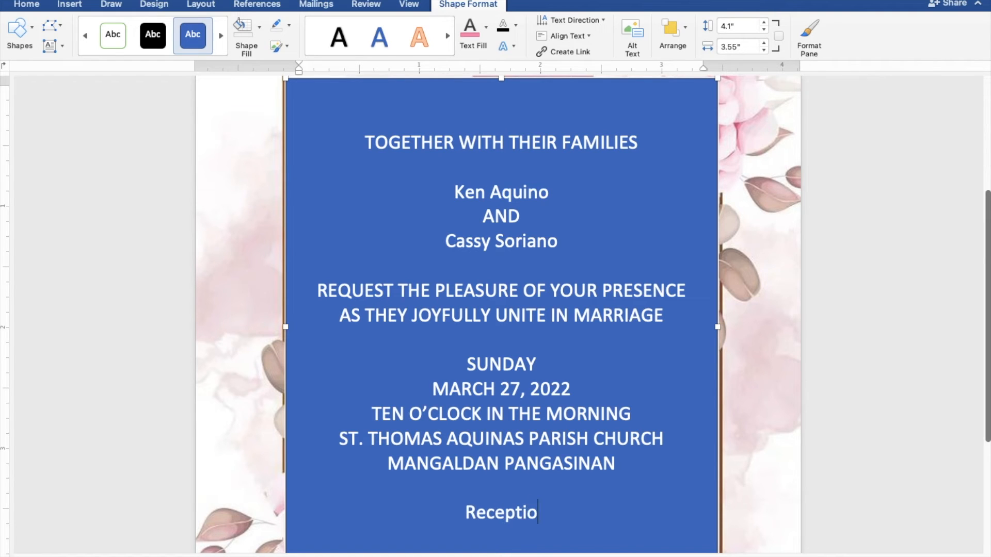
type("n to")
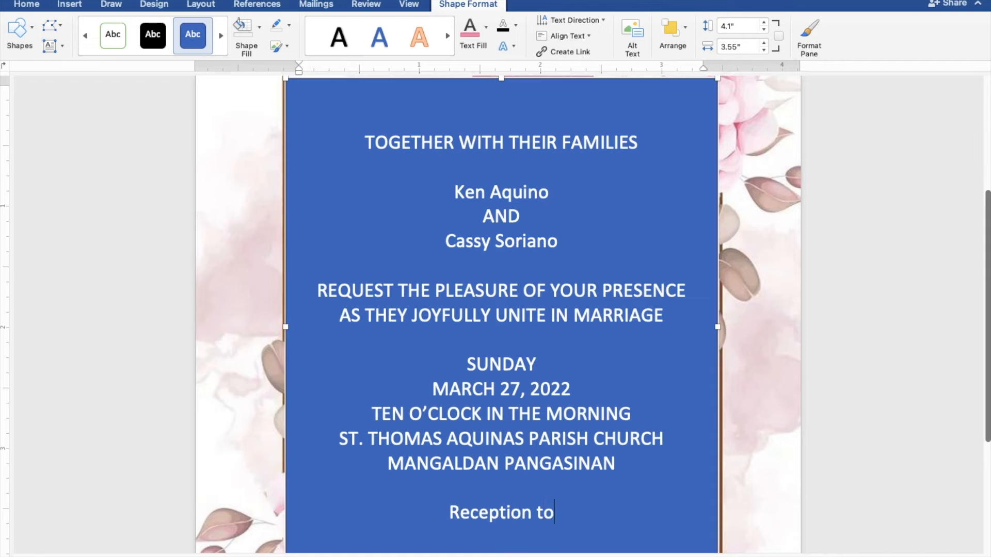
type(" follow")
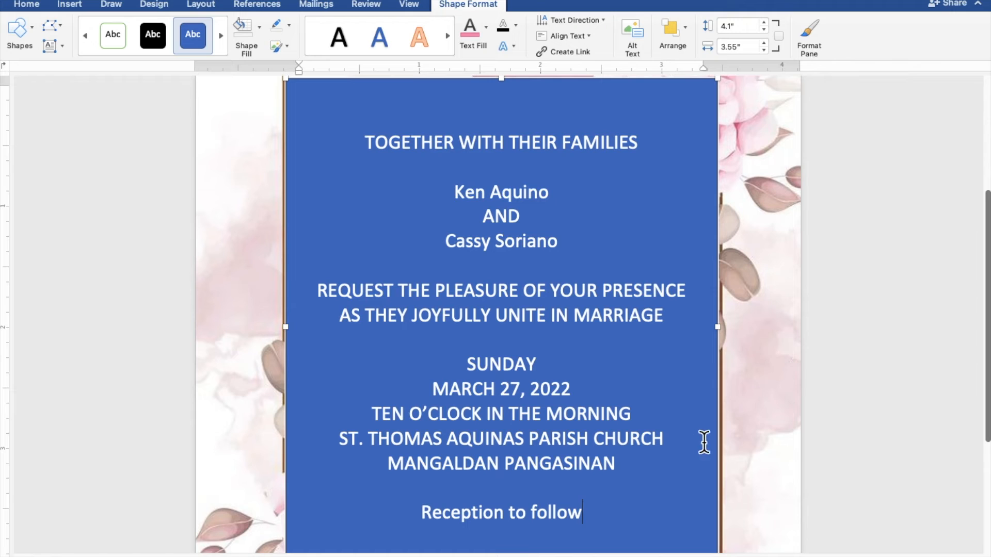
left_click_drag(580, 511, 365, 137)
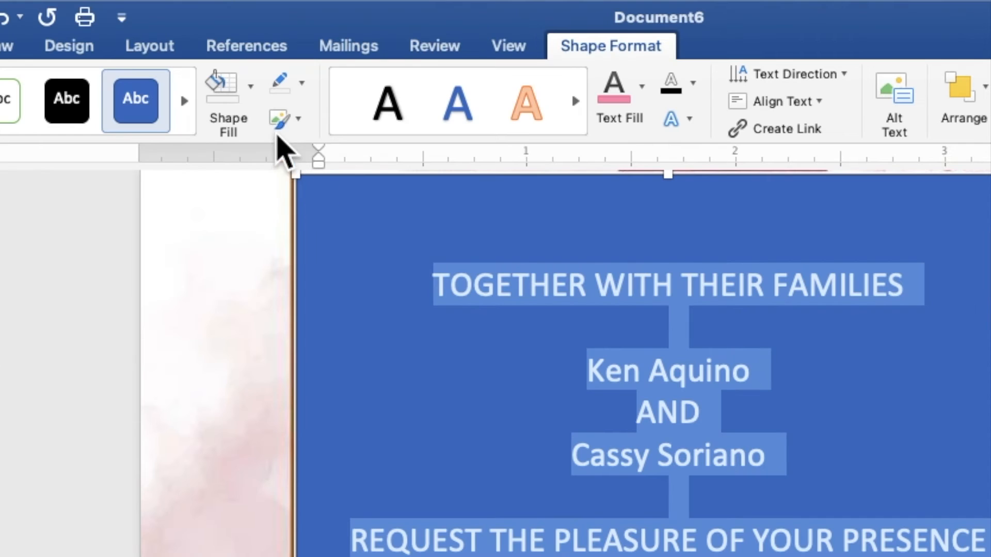
Set the text box's shape fill to No Fill and its outline to No Outline.
left_click(251, 99)
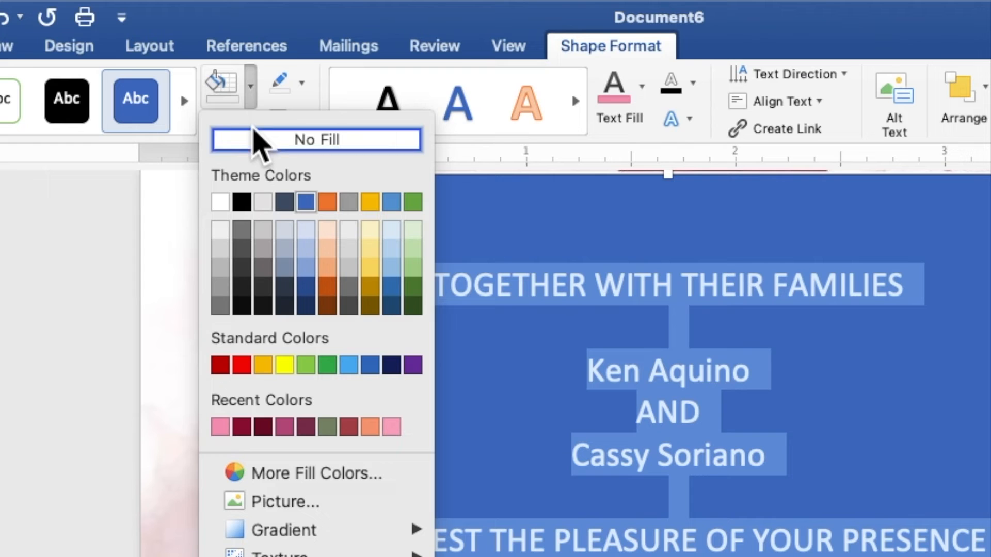
left_click(252, 139)
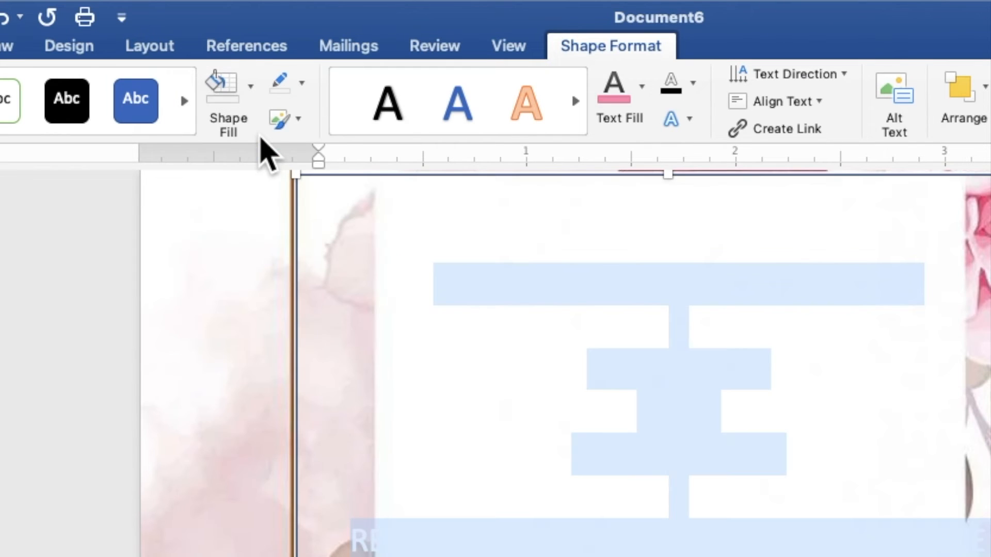
left_click(302, 85)
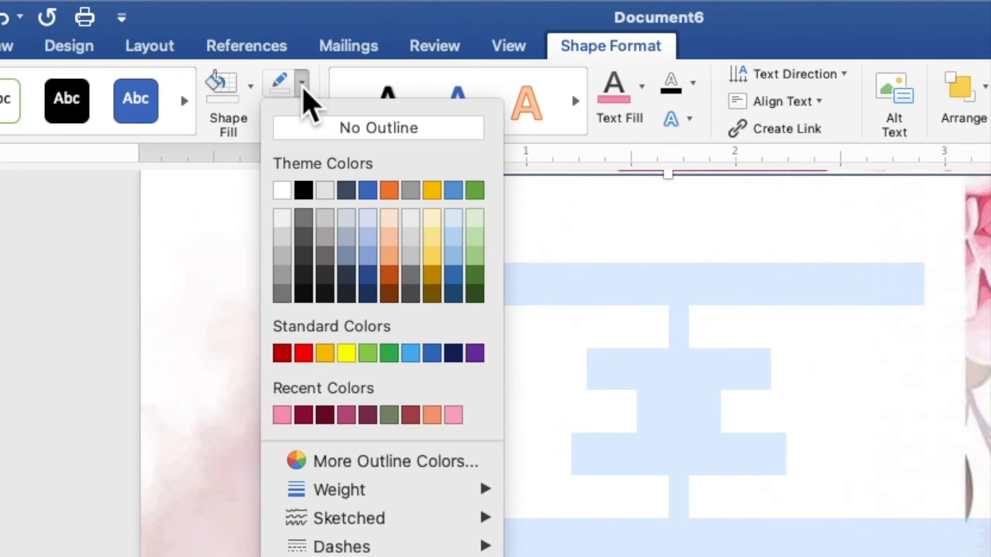
left_click(313, 135)
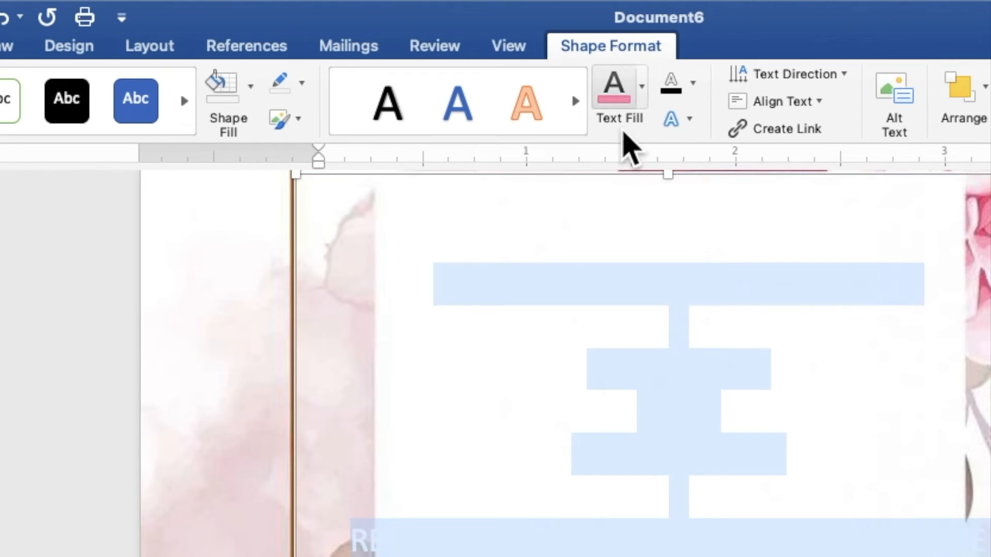
Apply the dark burgundy red Recent Colors swatch as the invitation's text fill.
left_click(643, 101)
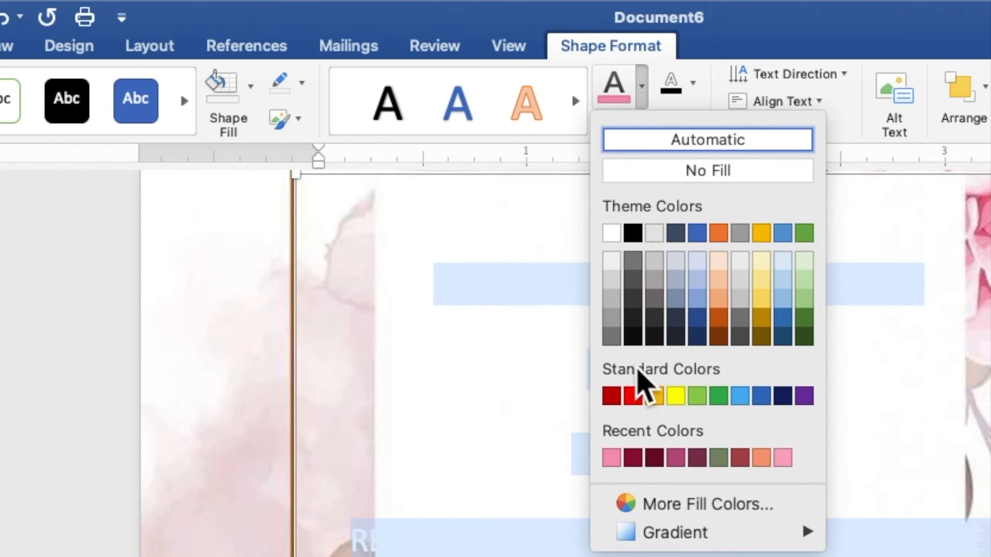
left_click(633, 457)
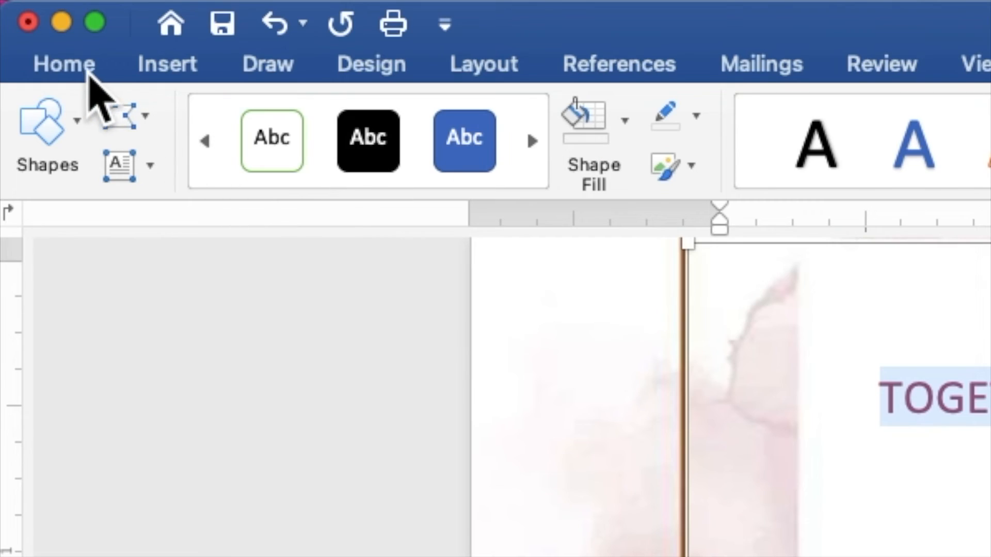
Change the selected invitation text to Times New Roman at 9 pt.
left_click(64, 64)
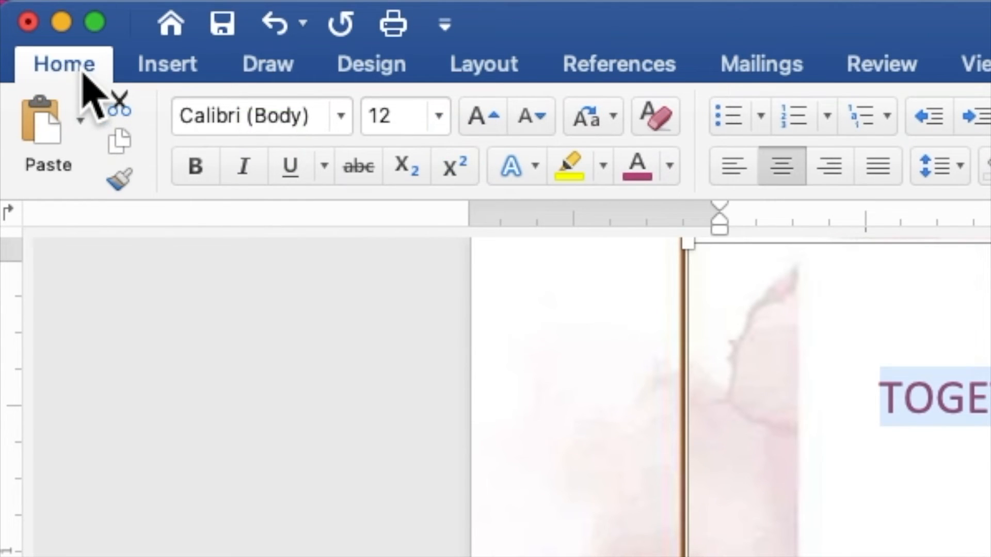
left_click(342, 116)
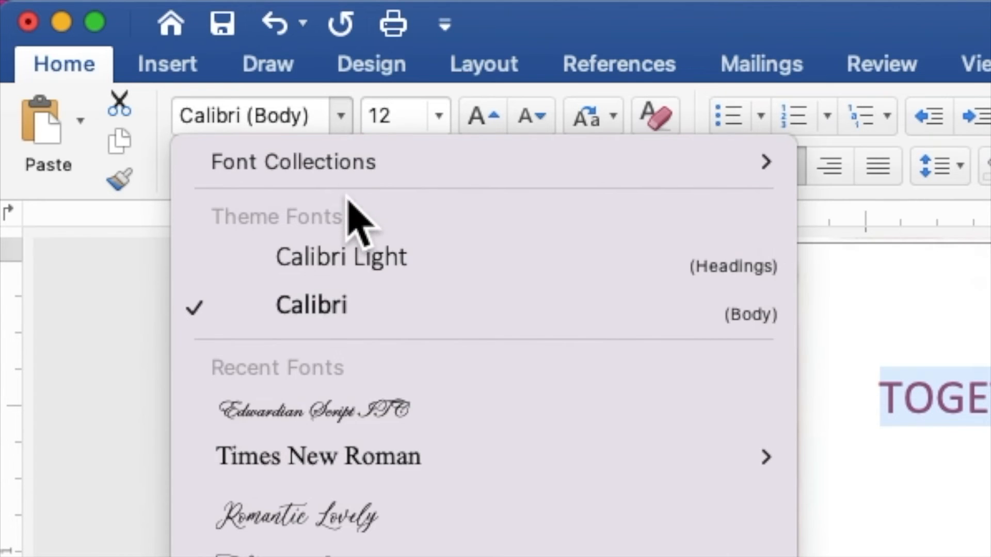
mouse_move(363, 454)
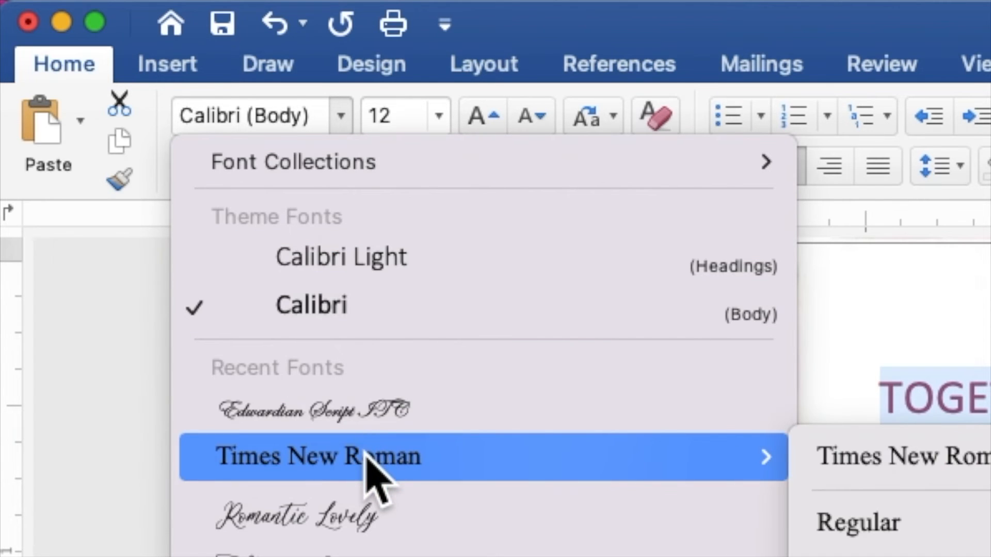
left_click(375, 472)
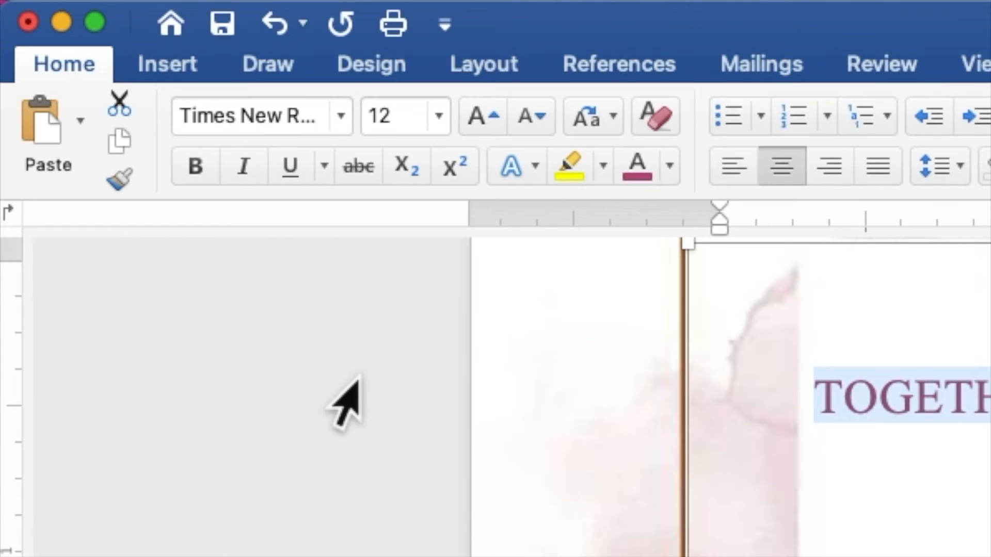
left_click(399, 117)
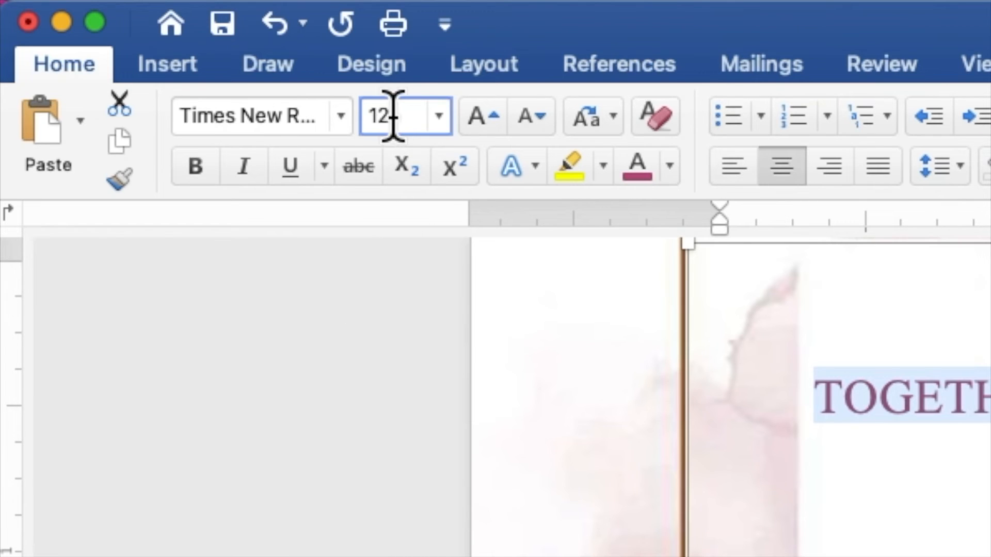
left_click_drag(399, 118, 367, 112)
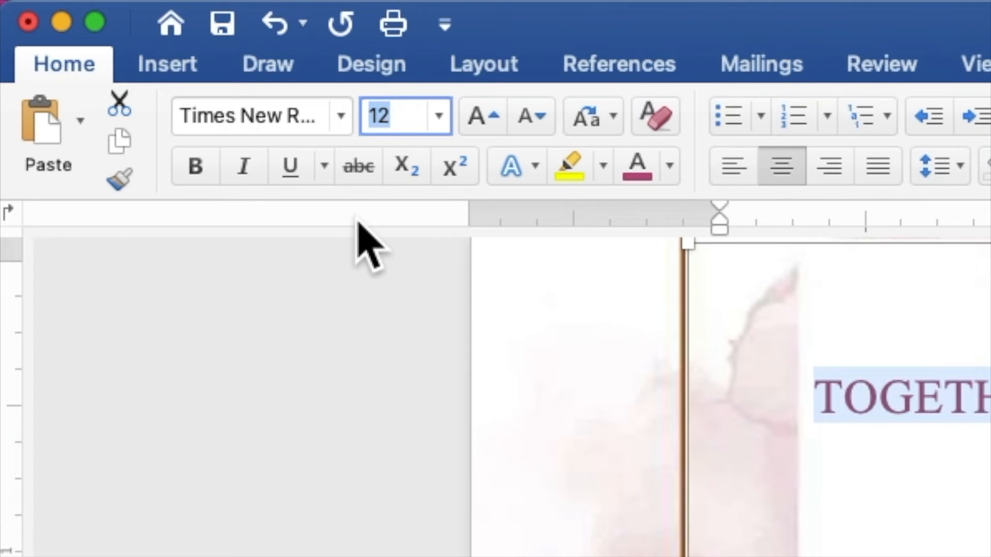
type("9")
key("Return")
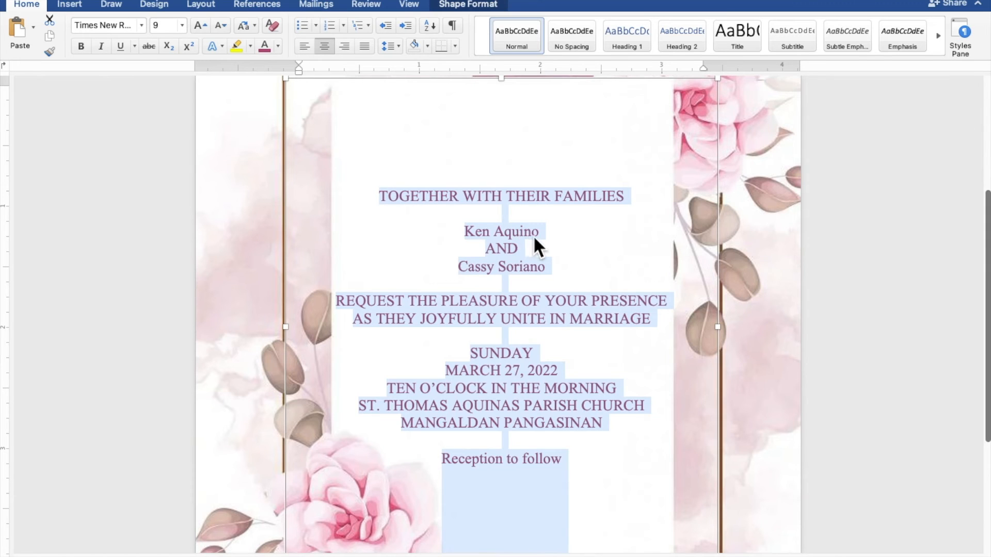
Format both name lines as Edwardian Script ITC, size 40, in the recent pink font colour.
left_click(548, 237)
left_click_drag(547, 228, 471, 231)
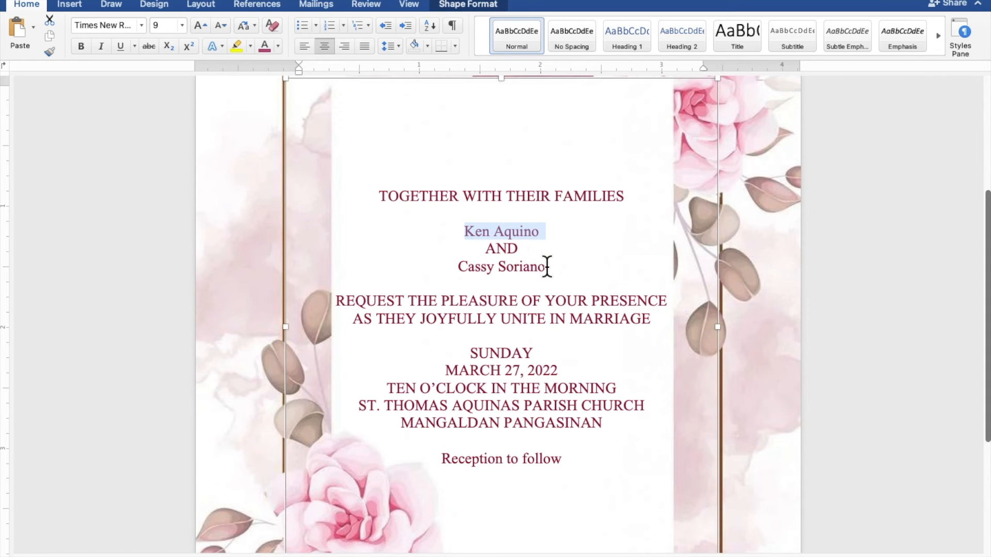
left_click_drag(541, 267, 464, 267)
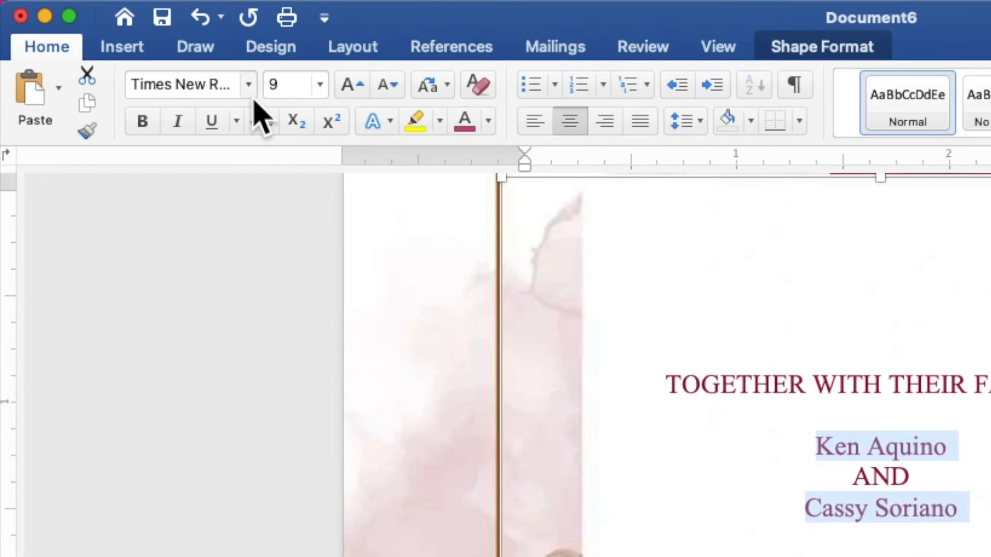
left_click(249, 85)
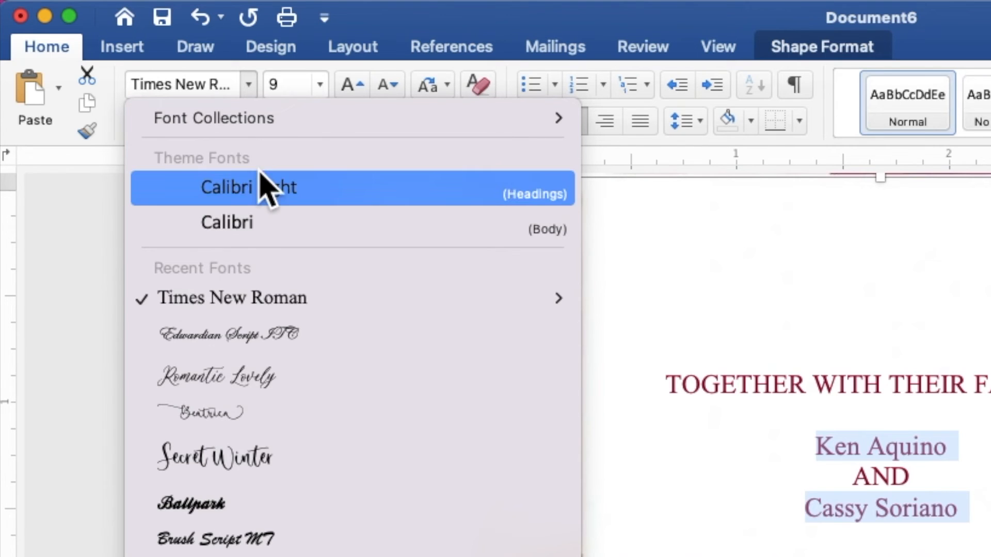
left_click(293, 341)
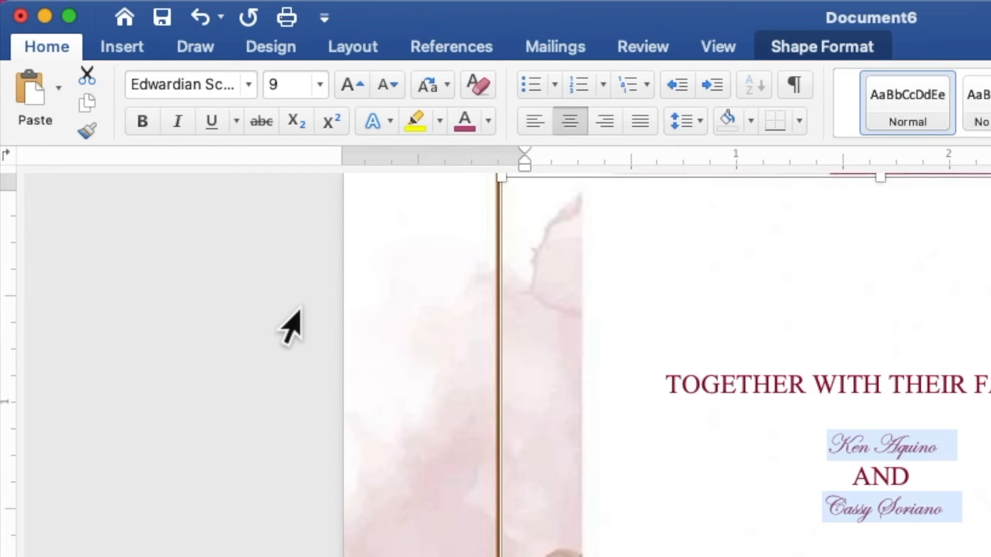
left_click(295, 84)
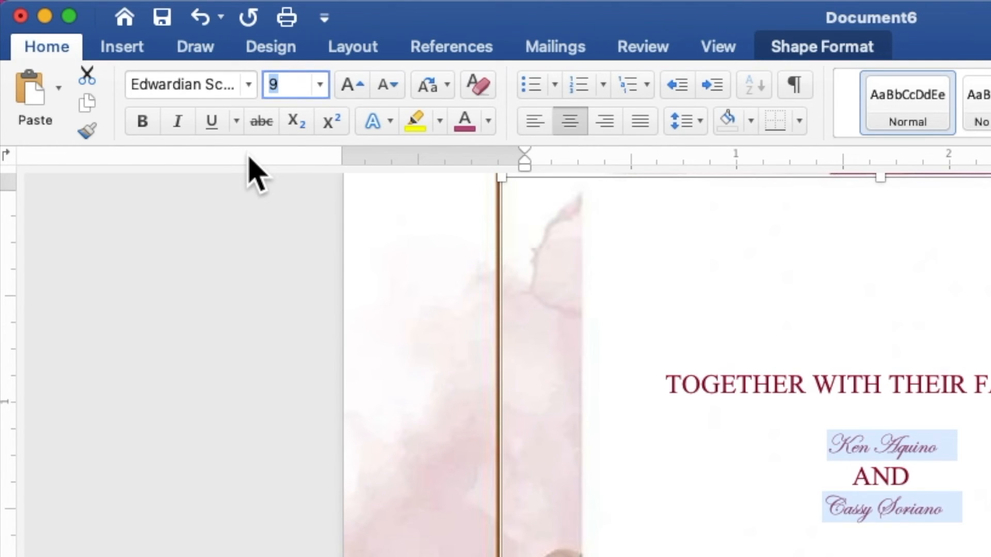
type("40")
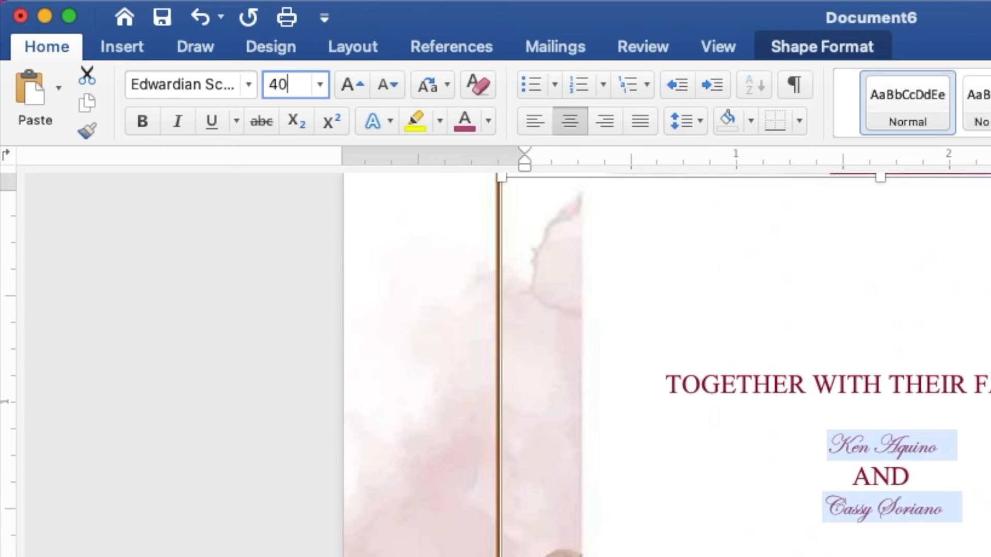
key("Return")
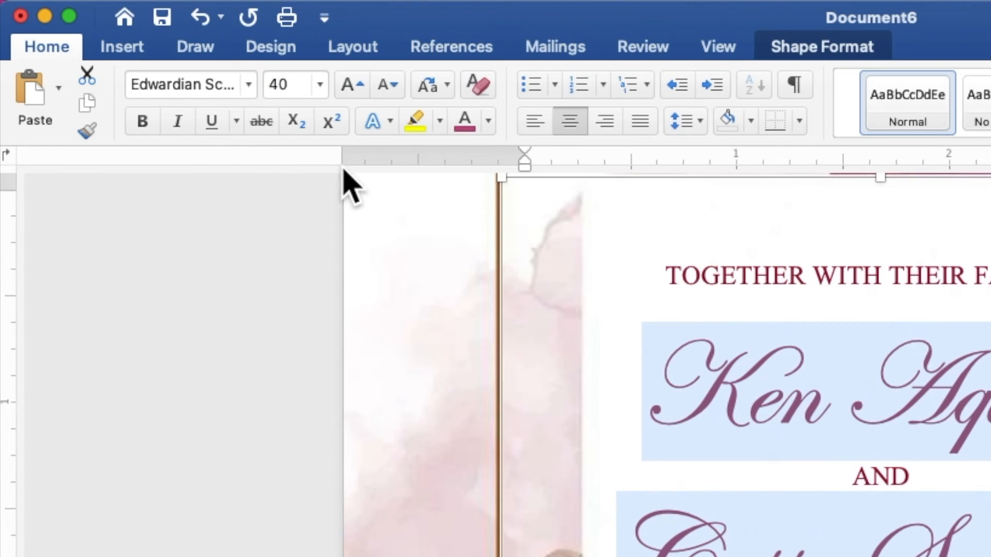
left_click(488, 124)
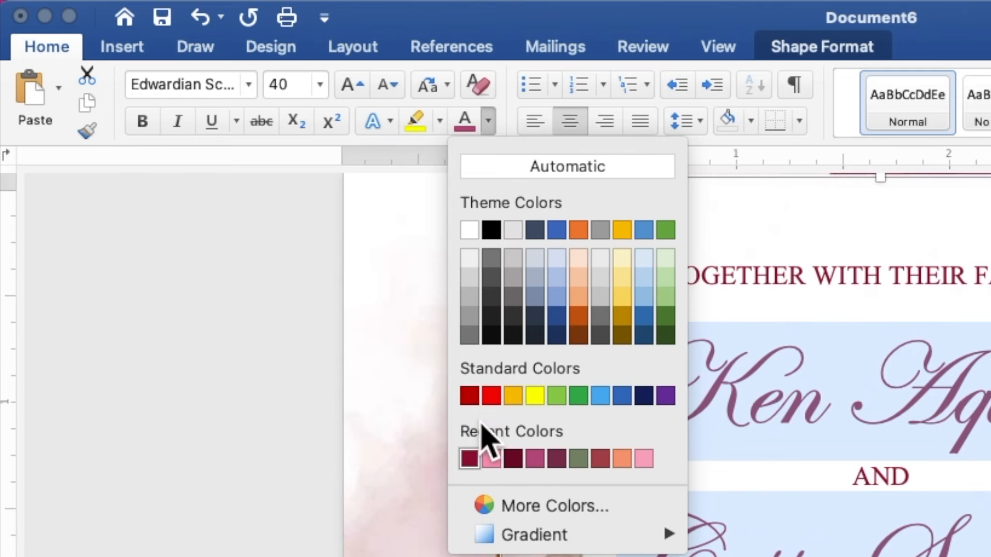
left_click(491, 459)
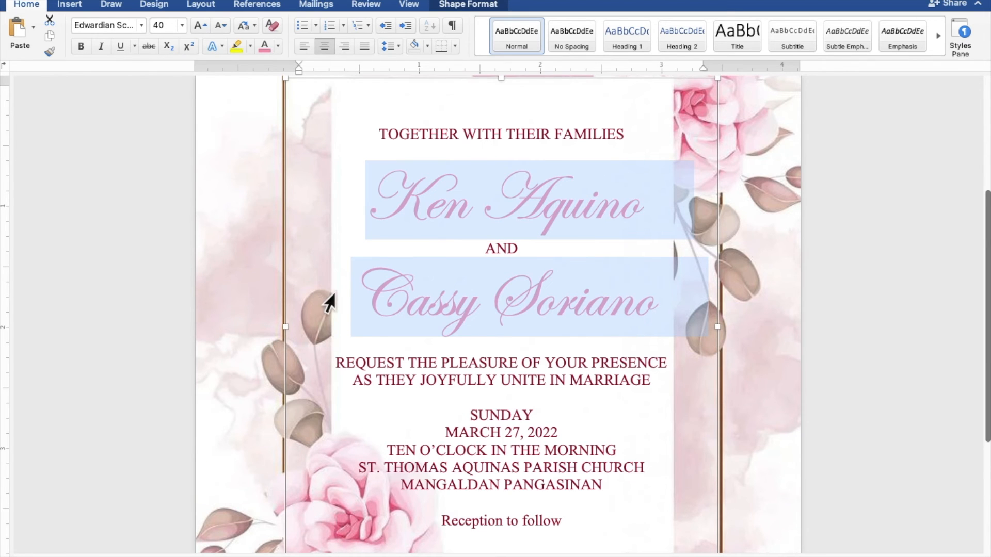
Format the 'Reception to follow' line as Edwardian Script ITC, size 15, in pink.
left_click(605, 424)
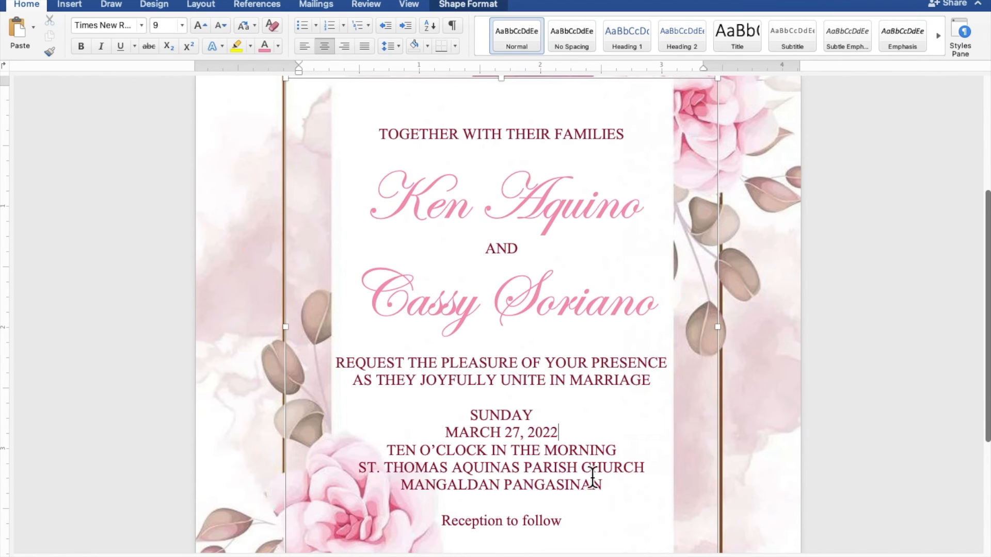
left_click_drag(565, 524, 489, 518)
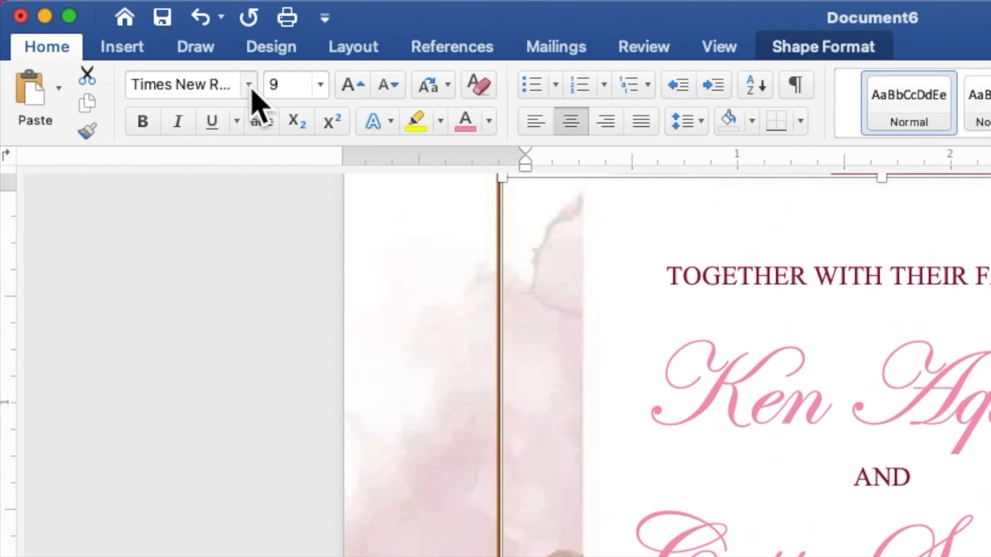
left_click(141, 26)
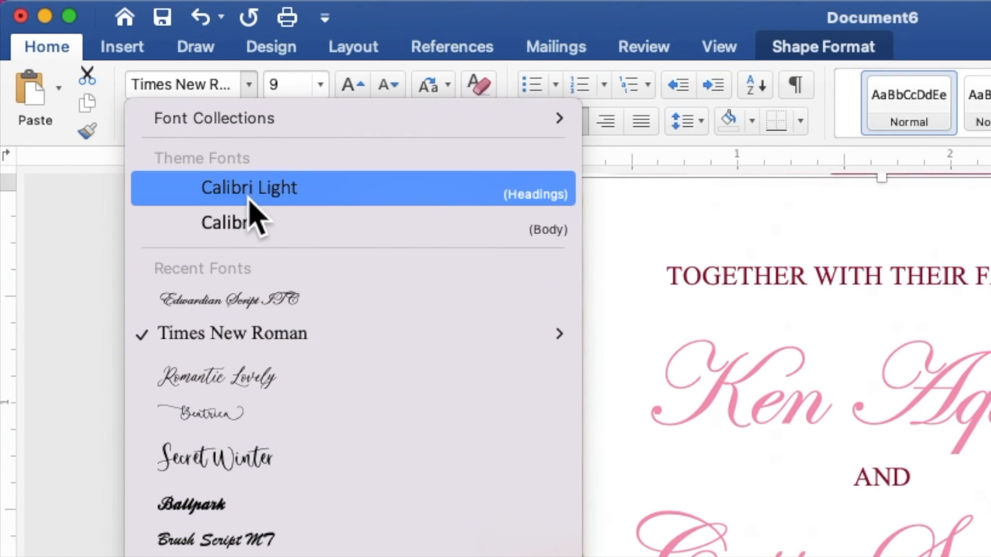
left_click(248, 304)
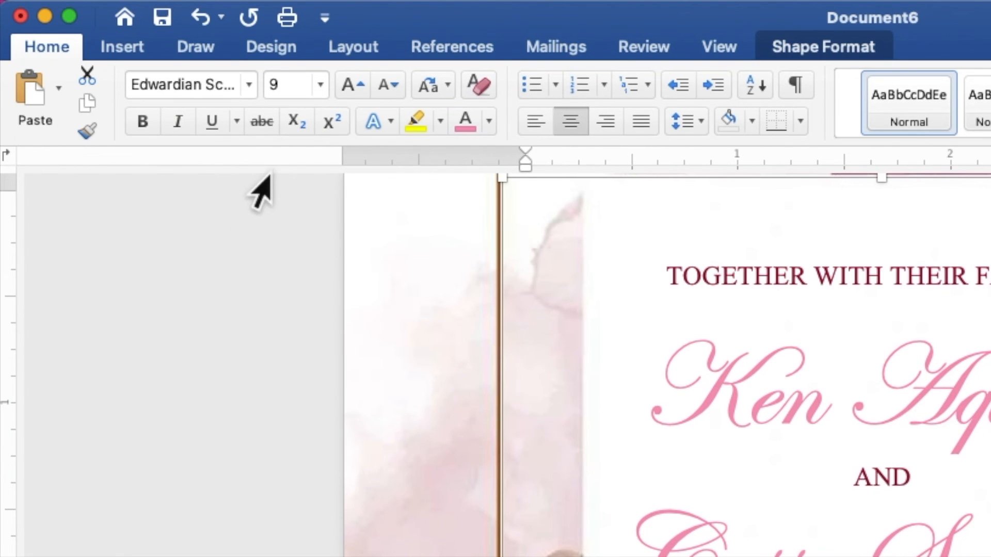
left_click(284, 84)
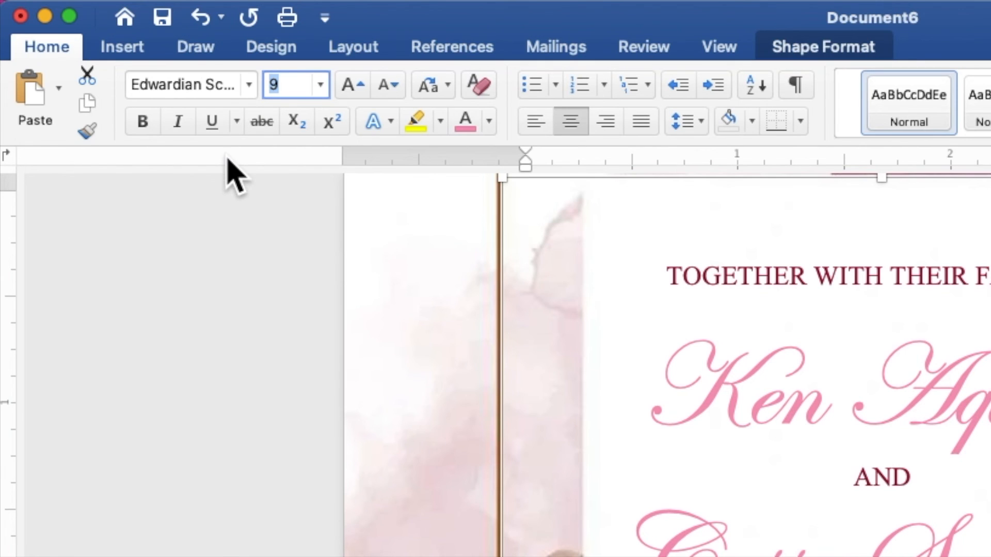
type("1")
key("Return")
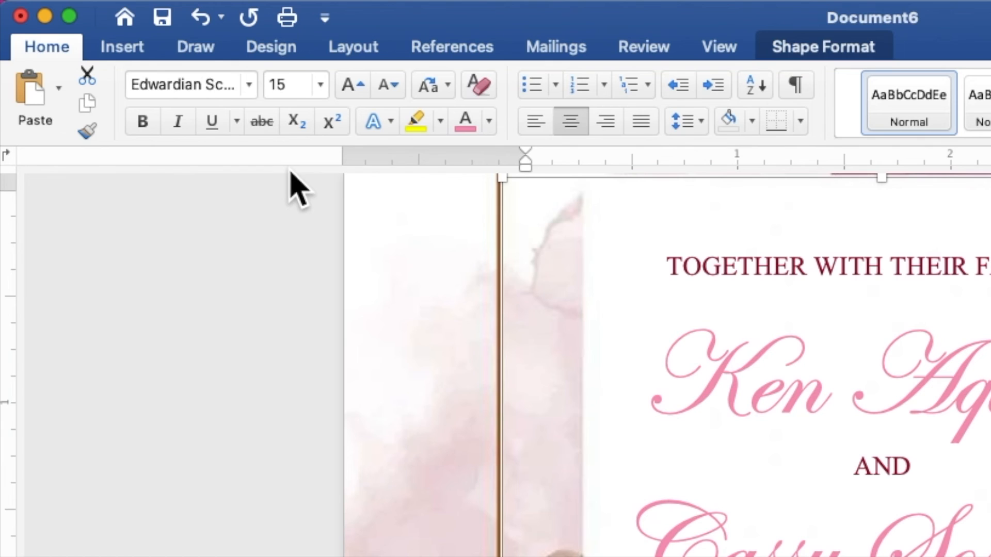
left_click(488, 121)
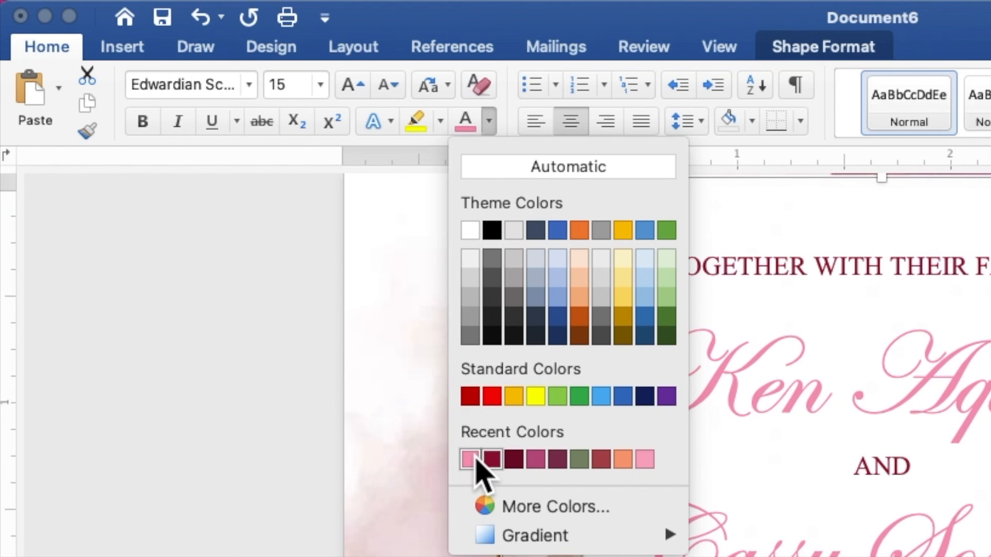
left_click(470, 459)
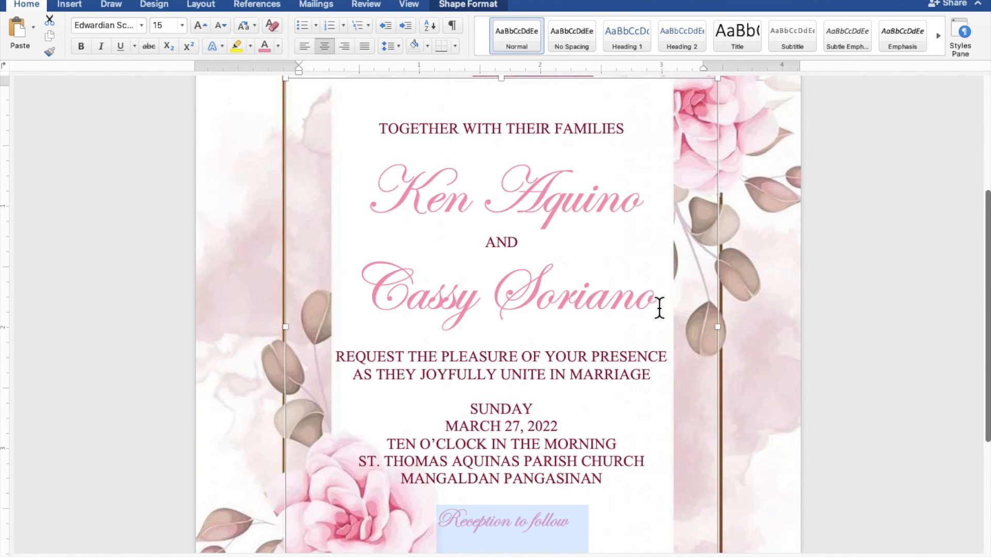
Insert blank lines below 'TOGETHER WITH THEIR FAMILIES' and below the second name.
scroll(698, 310, "down", 5)
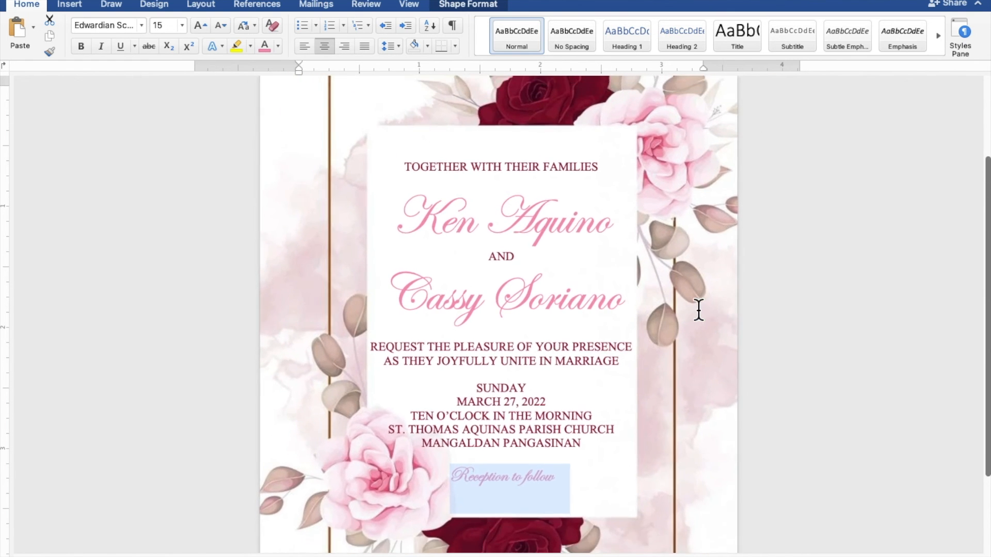
scroll(698, 309, "down", 3)
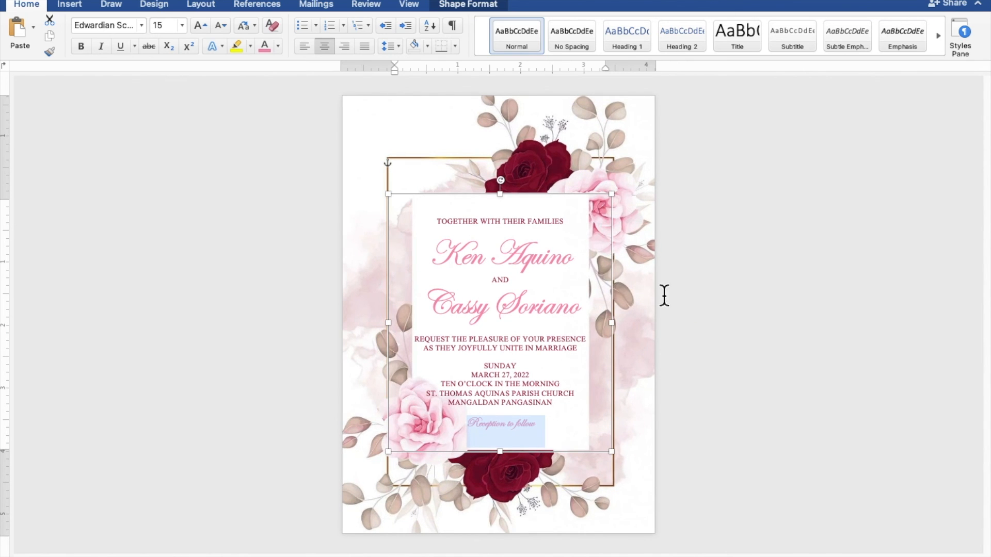
left_click(526, 230)
key("Return")
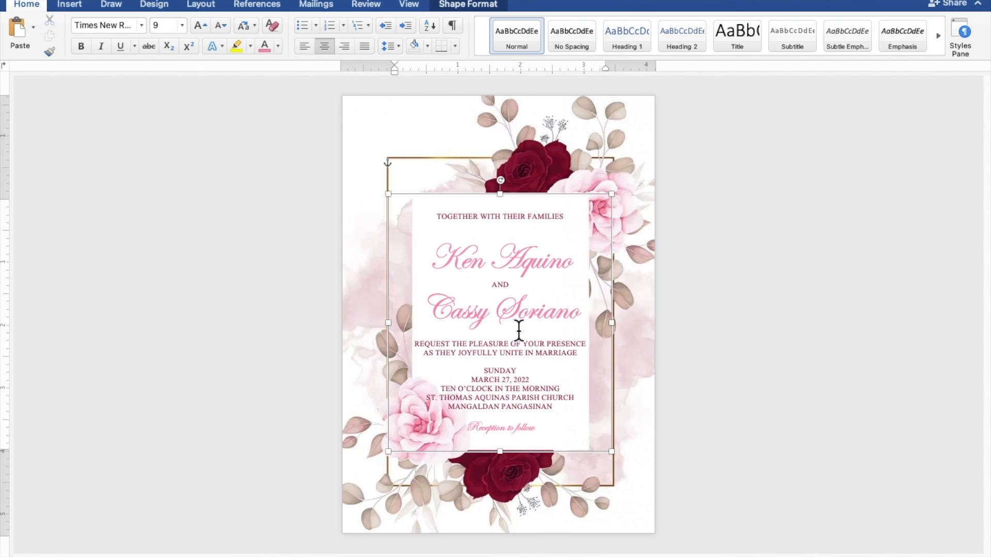
key("Return")
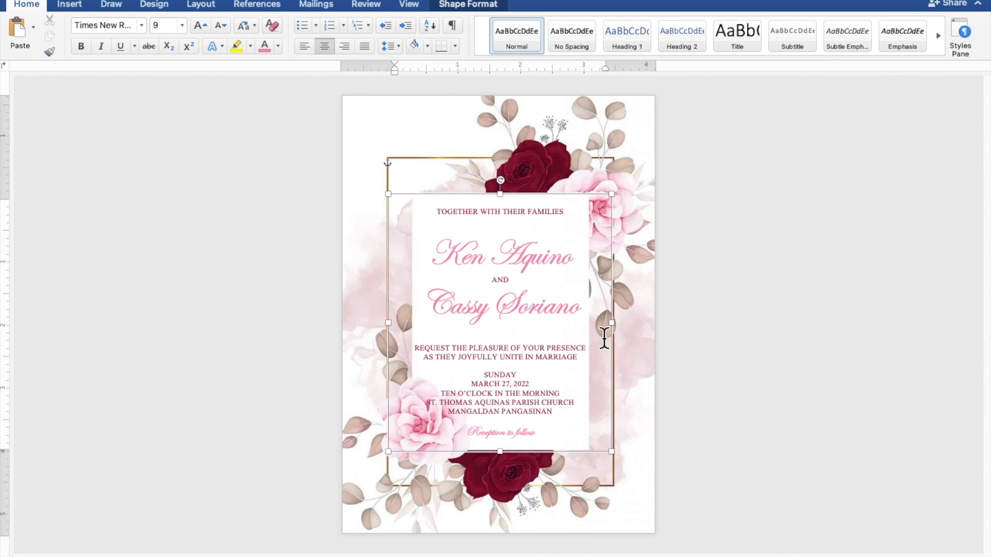
left_click(822, 338)
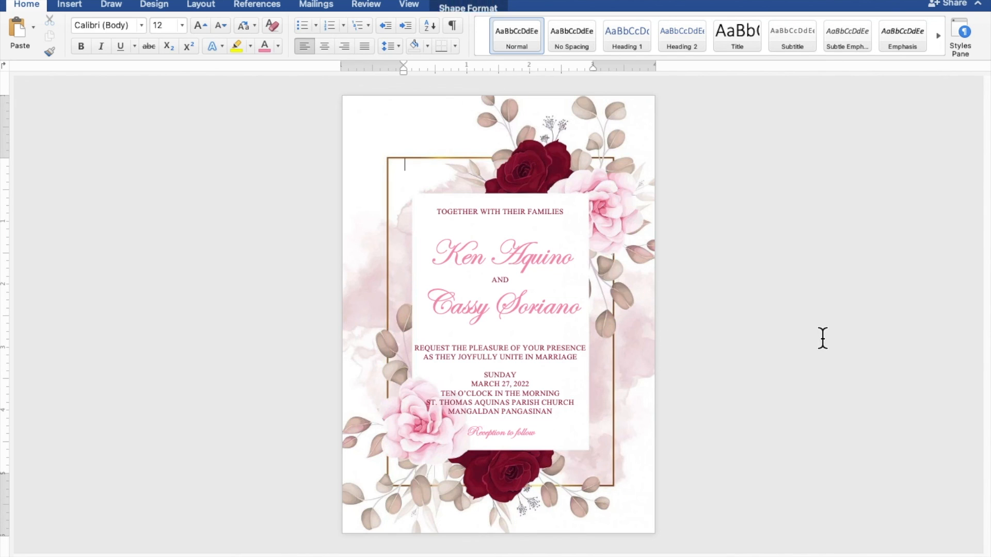